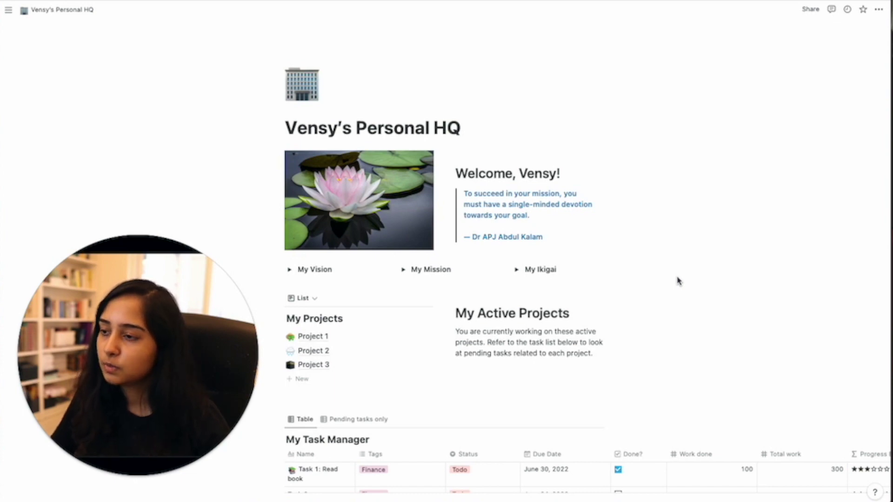
# - Open My Projects as a full page in a new tab and switch it to Table view
pyautogui.scroll(-3, 679, 280)
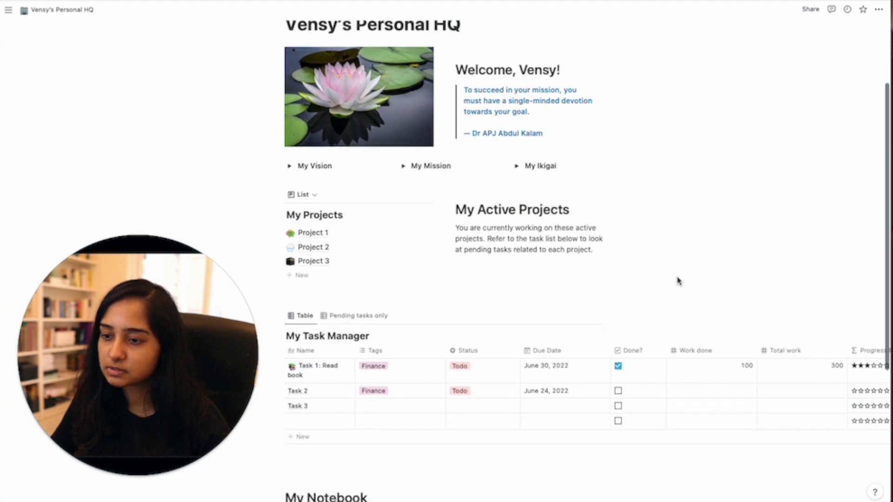
pyautogui.scroll(-2, 678, 281)
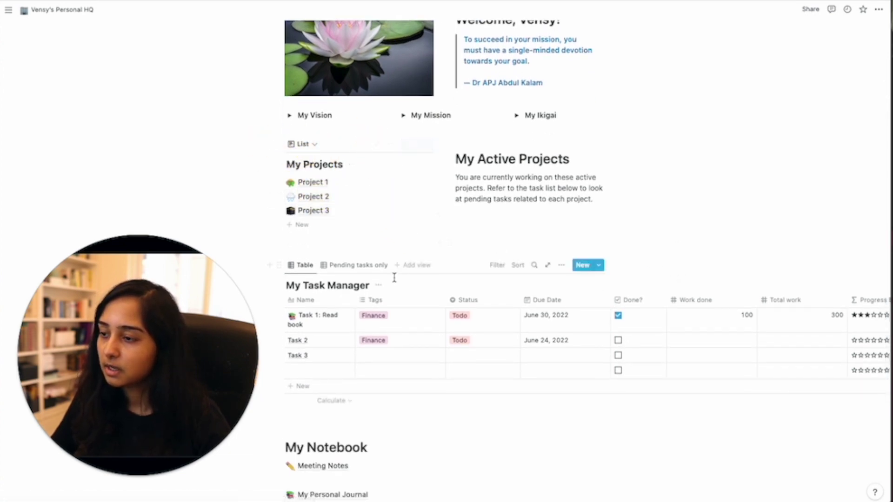
pyautogui.scroll(-2, 403, 250)
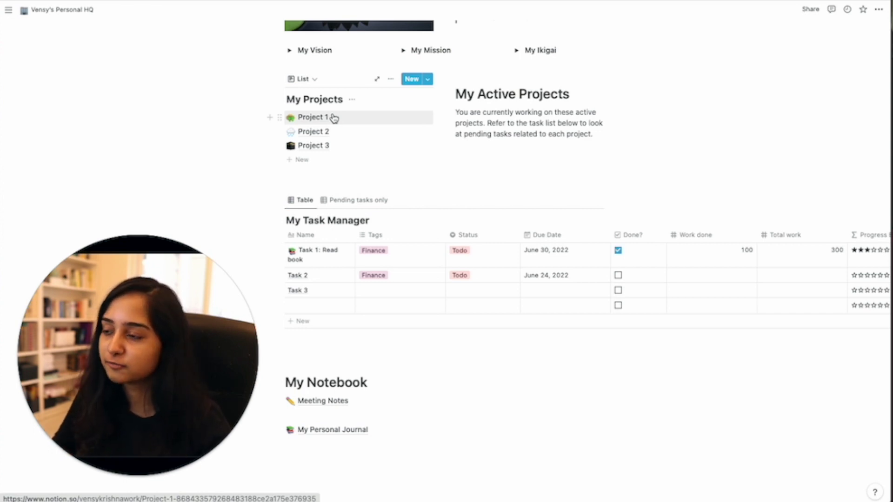
pyautogui.keyDown('super'); pyautogui.click(379, 82); pyautogui.keyUp('super')
pyautogui.click(550, 8)
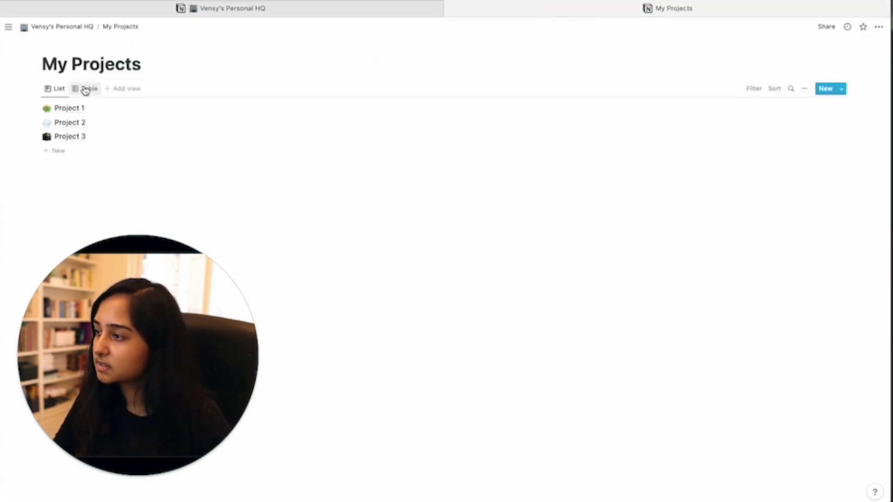
pyautogui.click(85, 88)
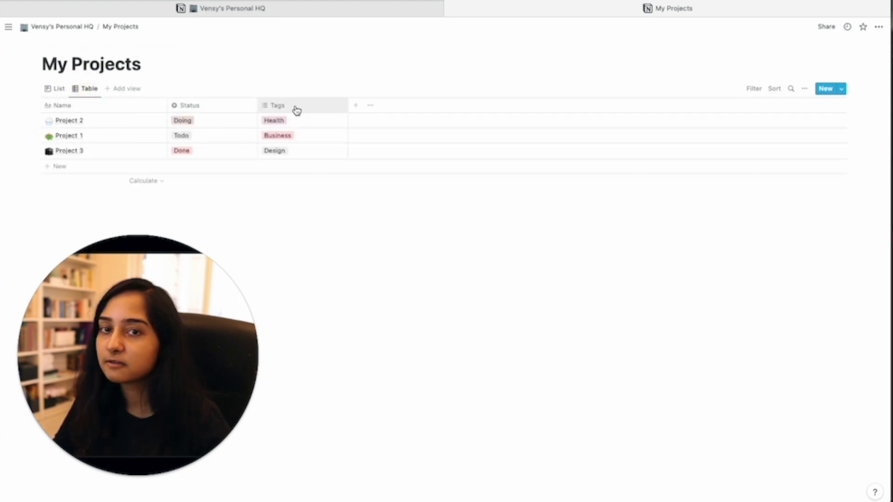
pyautogui.click(233, 8)
# - Open My Task Manager as a full page in its own tab
pyautogui.scroll(-1, 572, 278)
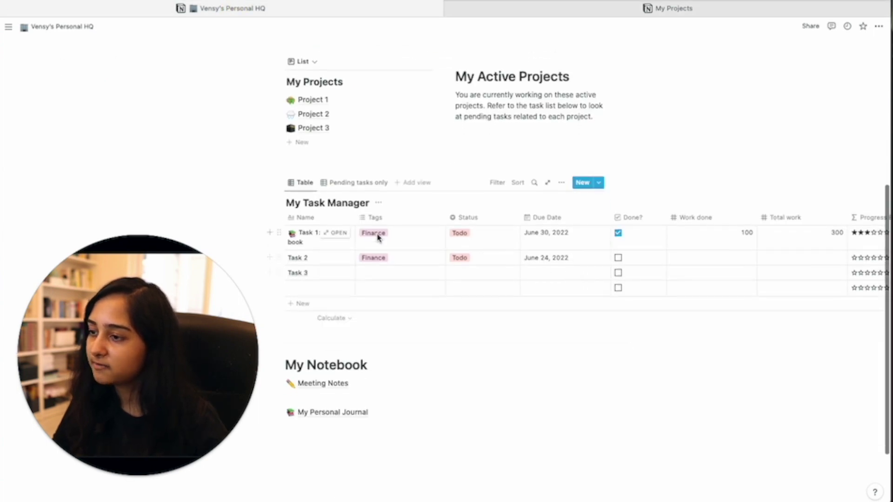
pyautogui.keyDown('super'); pyautogui.click(548, 182); pyautogui.keyUp('super')
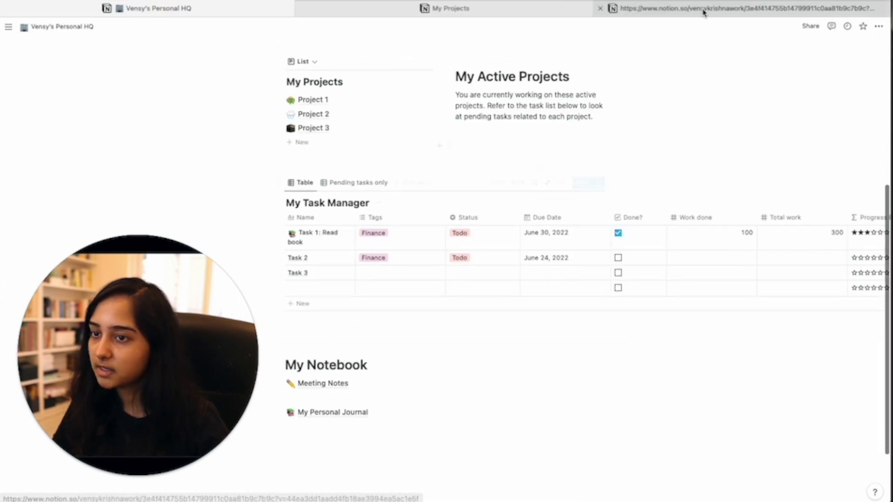
pyautogui.click(705, 9)
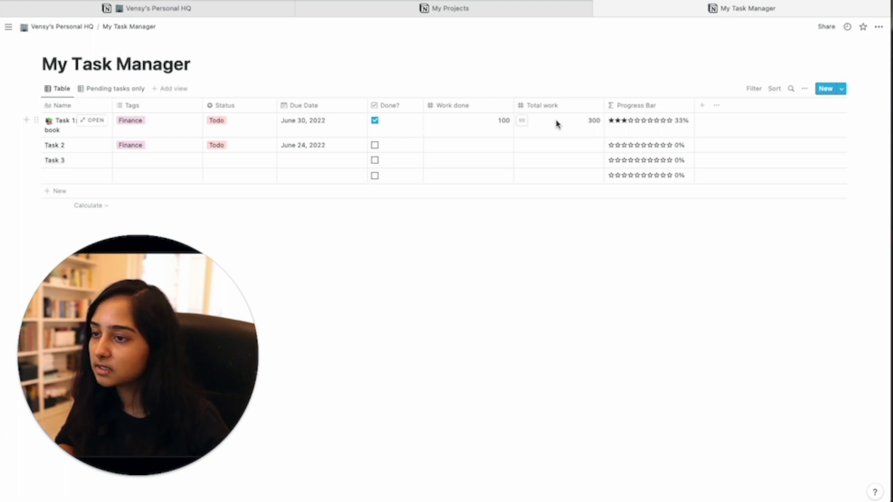
pyautogui.moveTo(469, 86); pyautogui.dragTo(547, 140)
pyautogui.click(607, 81)
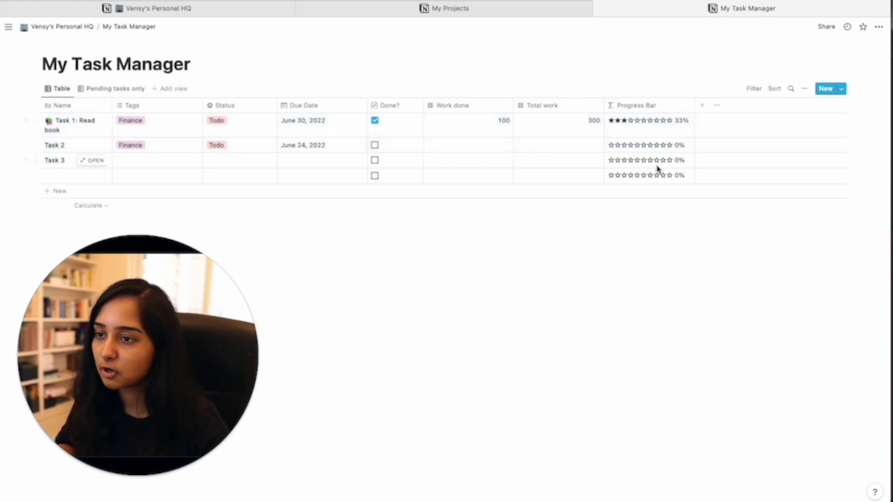
pyautogui.click(239, 14)
pyautogui.scroll(-1, 610, 249)
pyautogui.scroll(1, 611, 249)
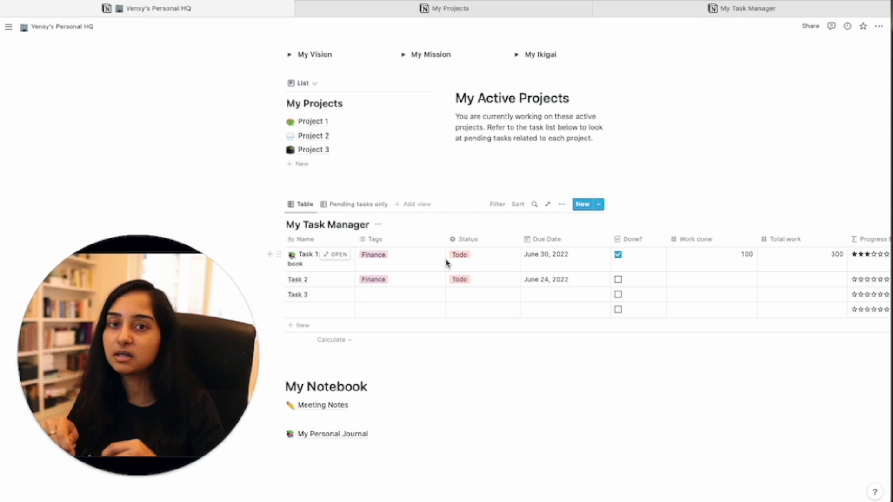
pyautogui.click(710, 8)
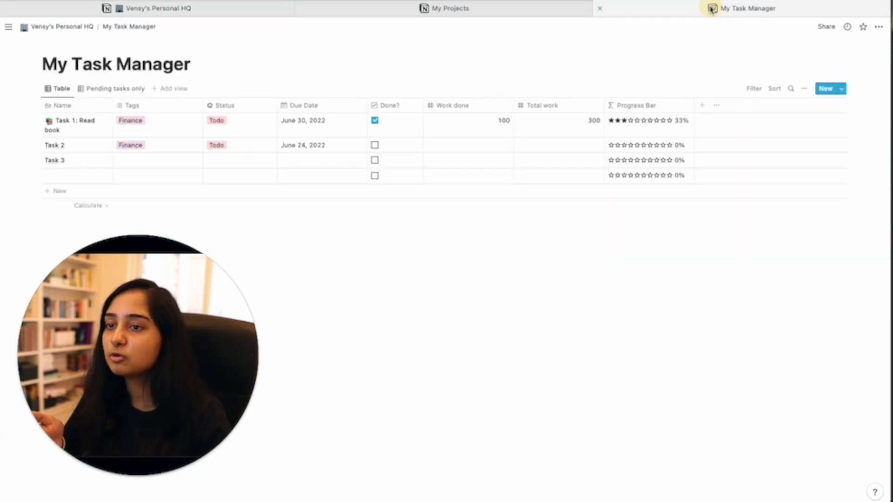
# - Add a 'Related to project' property to My Task Manager as a relation to My Projects
pyautogui.click(703, 105)
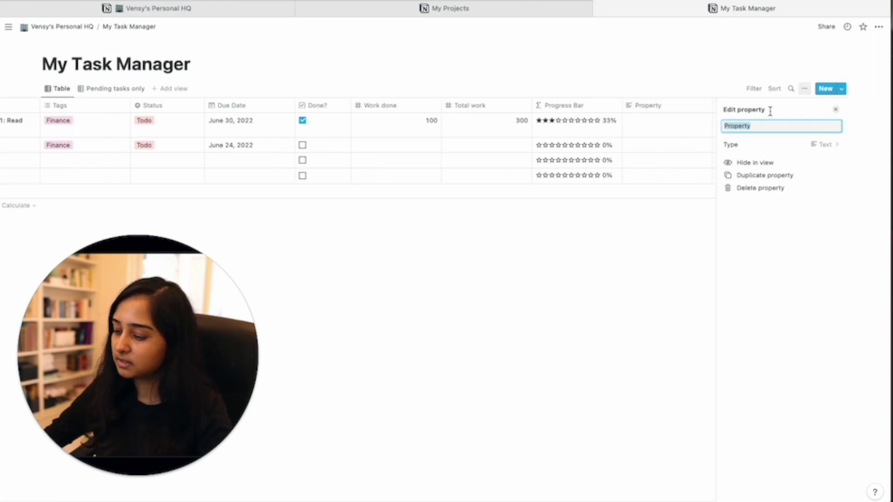
pyautogui.write('Related to p')
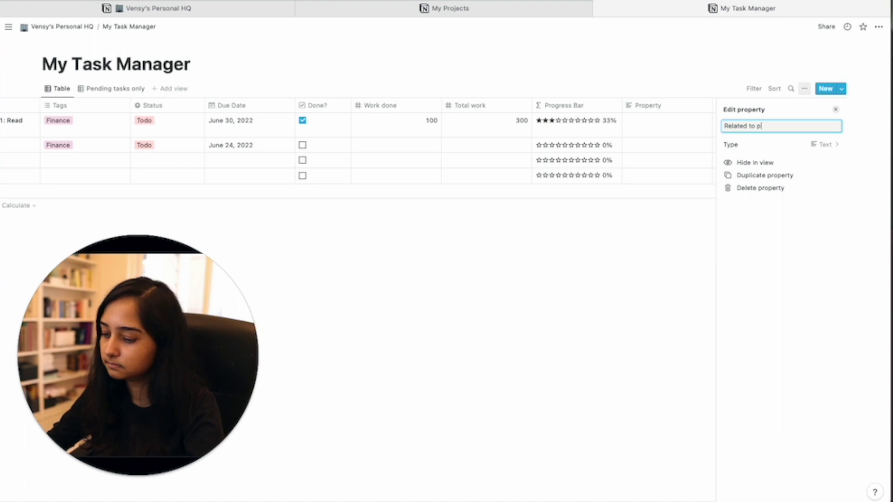
pyautogui.write('t')
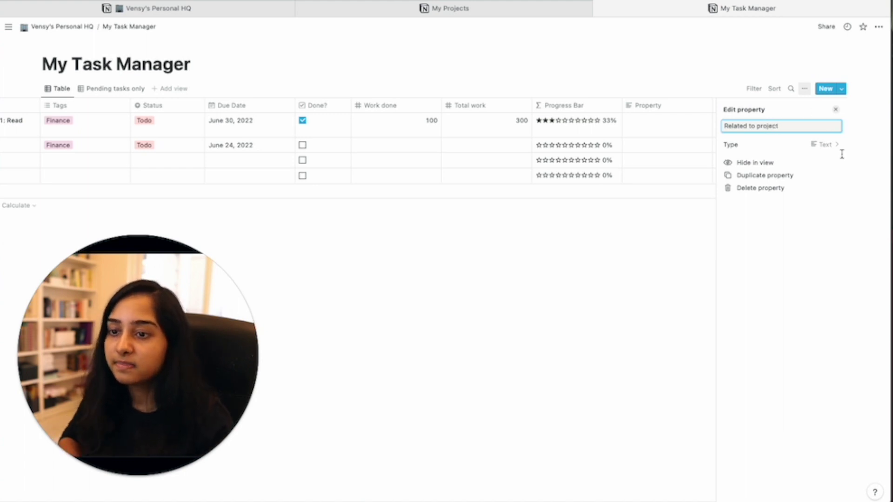
pyautogui.click(833, 146)
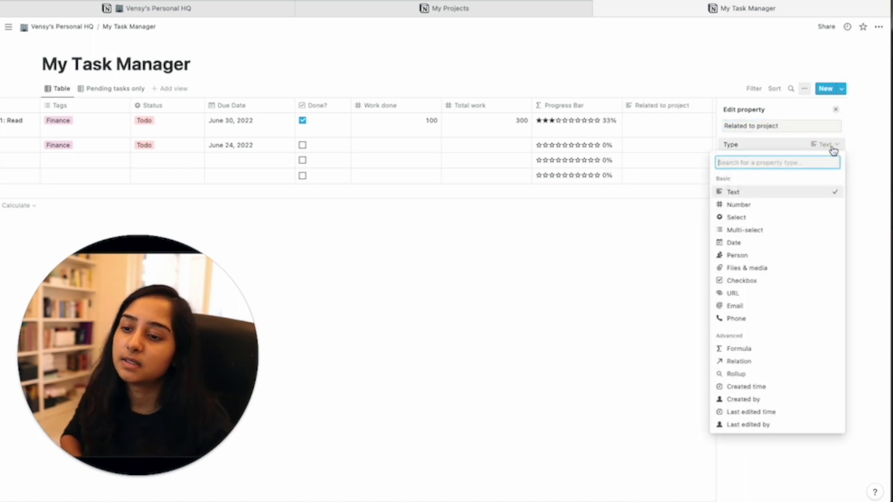
pyautogui.click(750, 368)
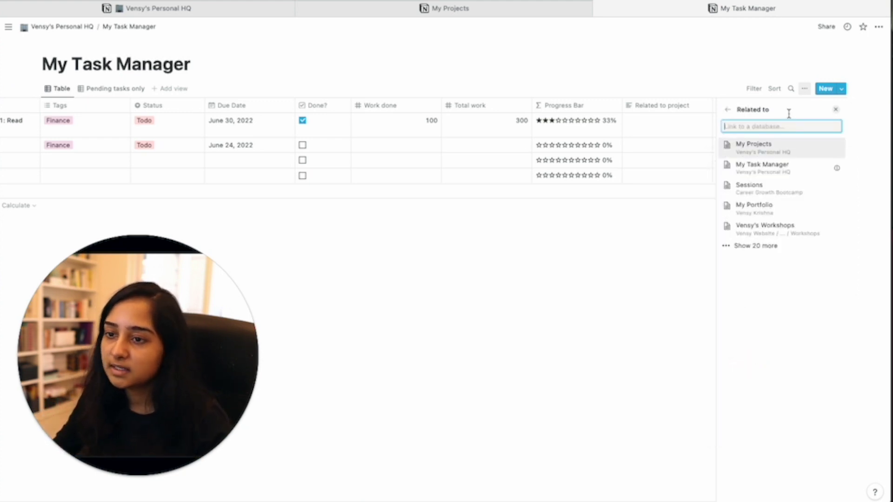
pyautogui.click(770, 148)
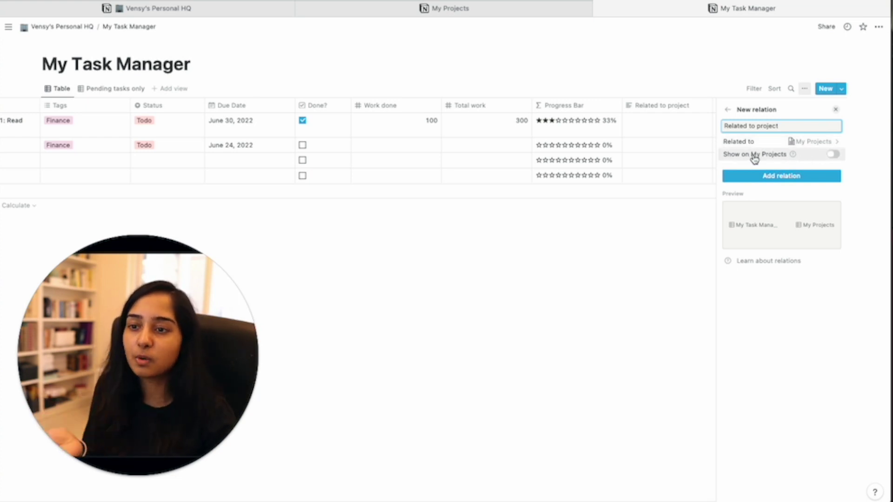
# - Show the relation on My Projects as 'Related to task' and add it
pyautogui.click(832, 158)
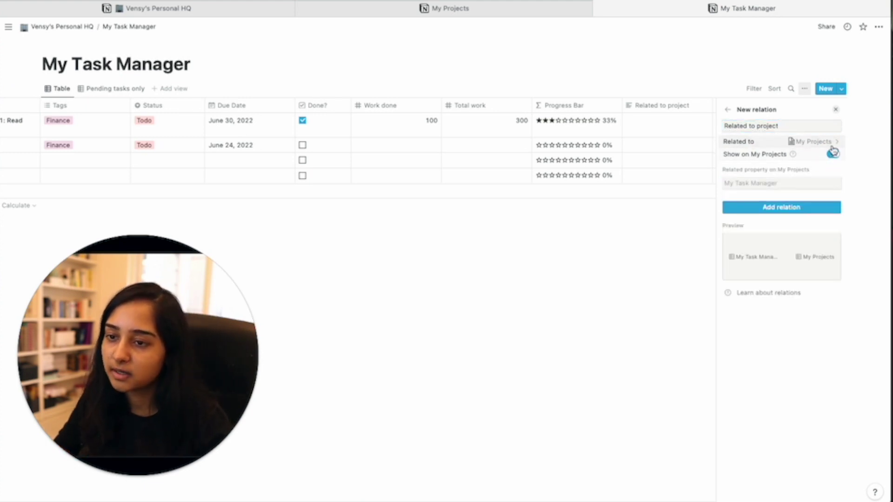
pyautogui.click(792, 182)
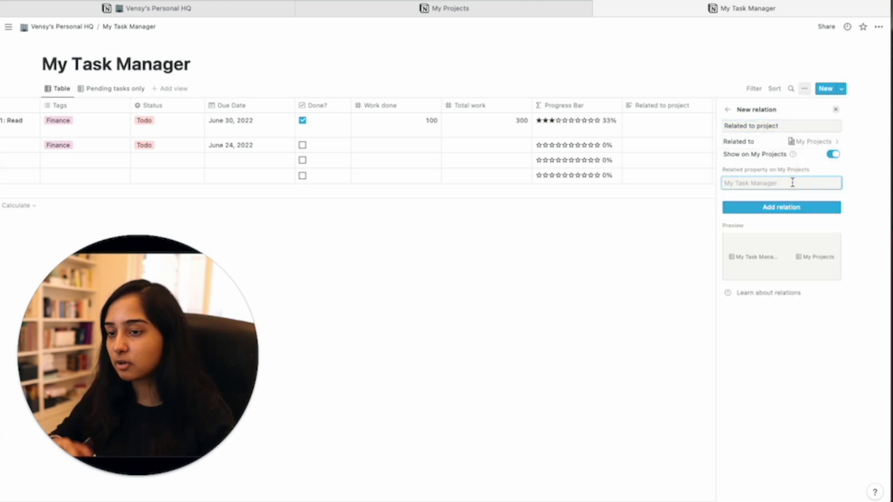
pyautogui.write('Related to')
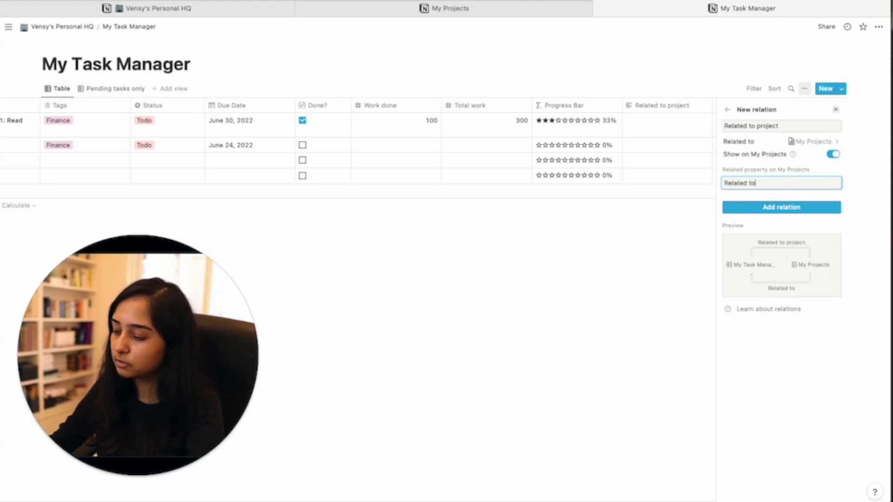
pyautogui.write(' task')
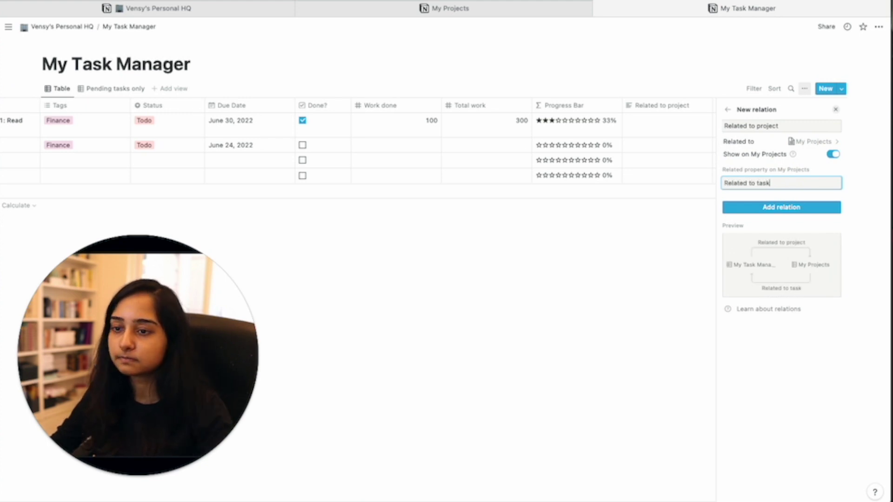
pyautogui.click(794, 209)
pyautogui.click(650, 236)
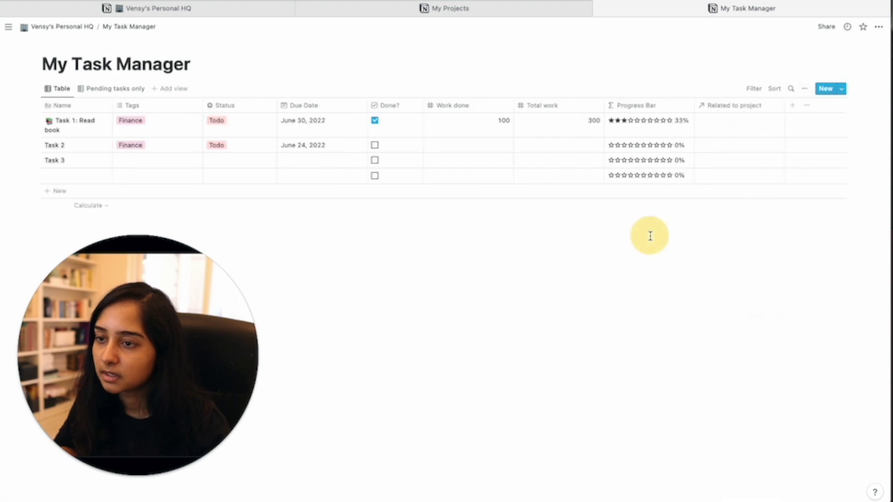
# - Link Task 1 to Project 1 in the Related to project column
pyautogui.click(450, 11)
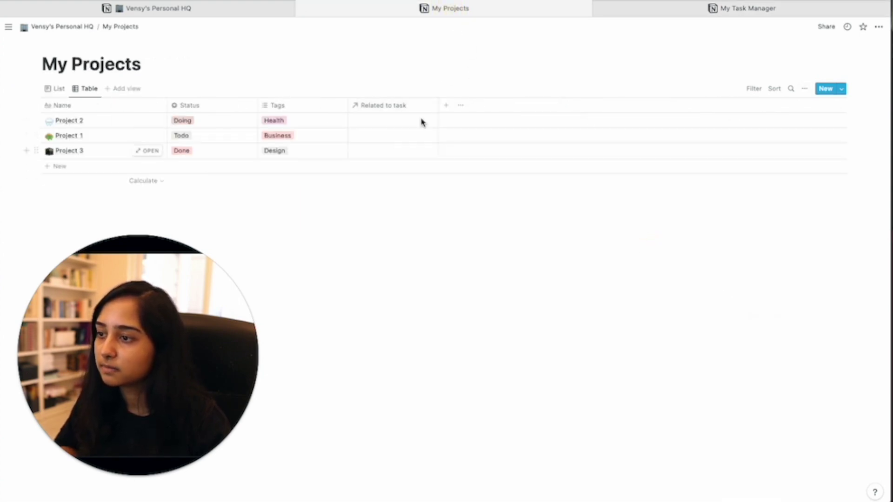
pyautogui.moveTo(696, 12)
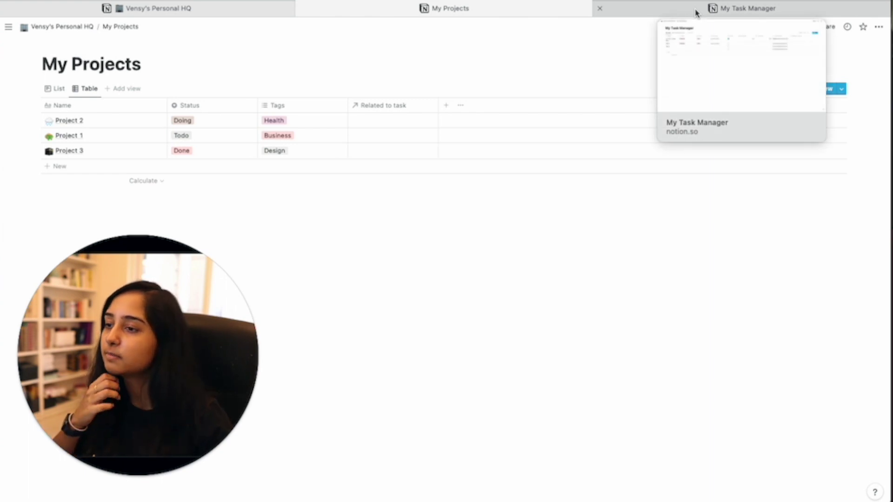
pyautogui.click(785, 9)
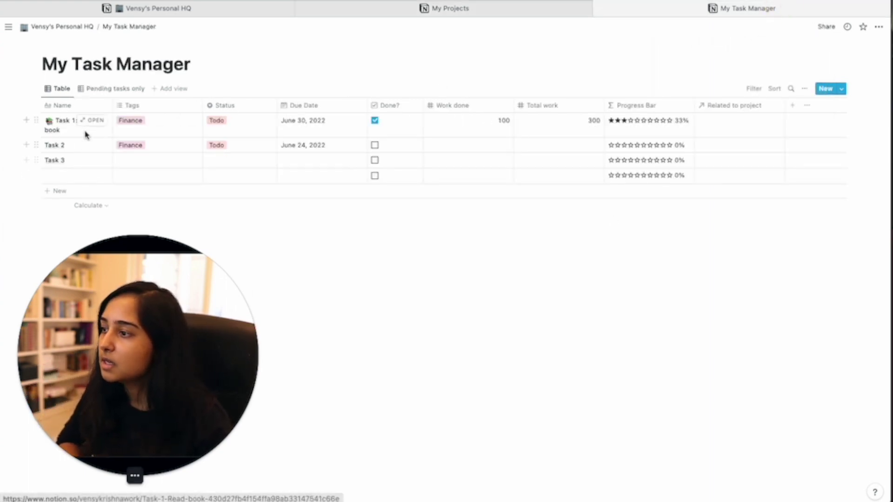
pyautogui.click(751, 131)
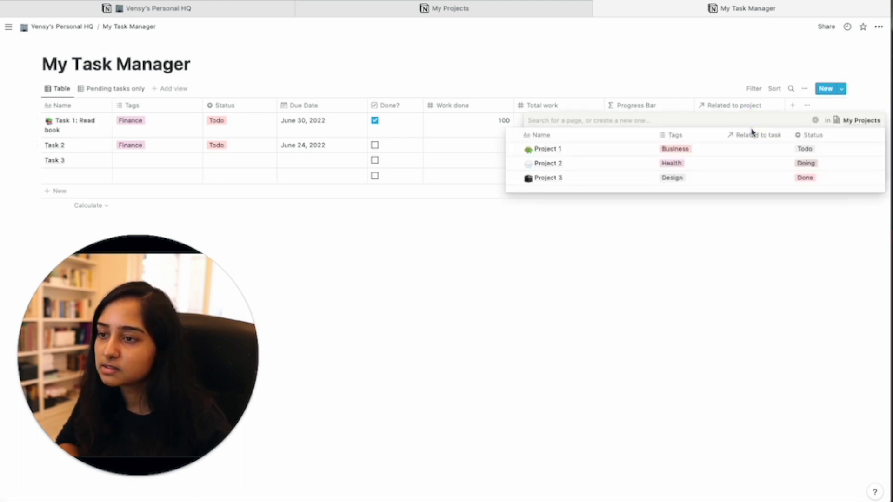
pyautogui.click(574, 149)
pyautogui.click(649, 238)
# - Link Task 2 to Projects 2 and 3, and Task 3 to Project 1
pyautogui.click(733, 146)
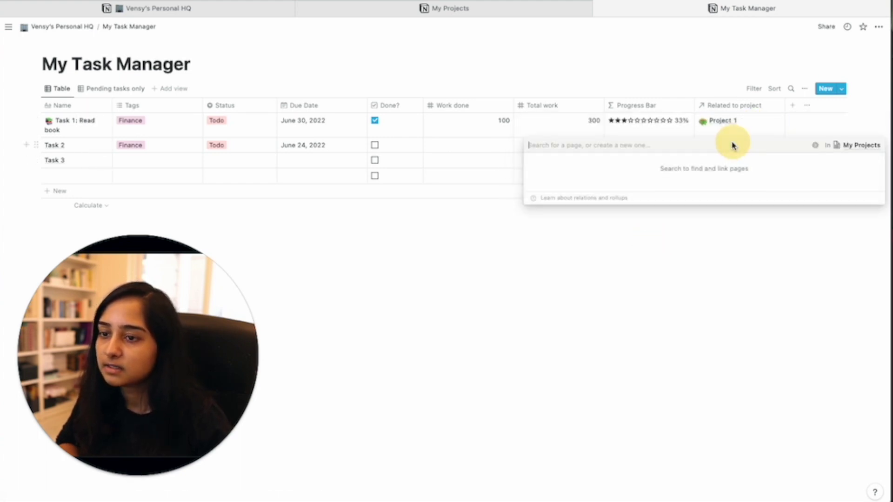
pyautogui.click(557, 187)
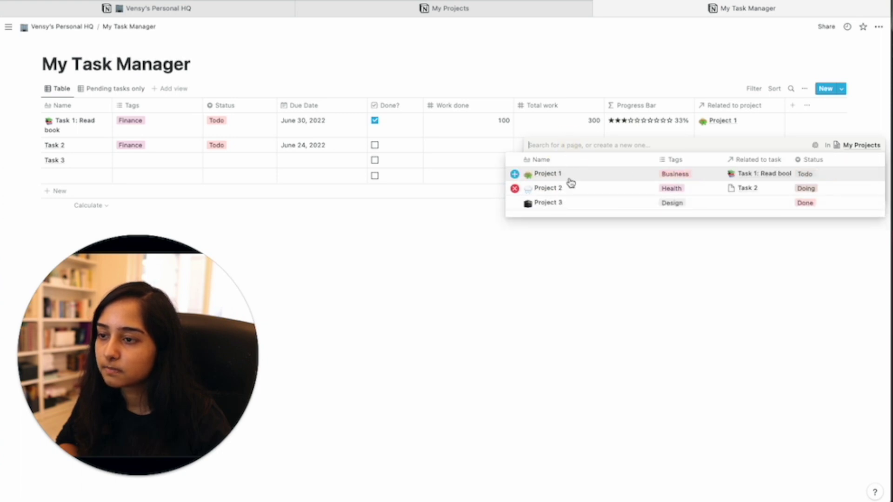
pyautogui.click(566, 202)
pyautogui.click(644, 255)
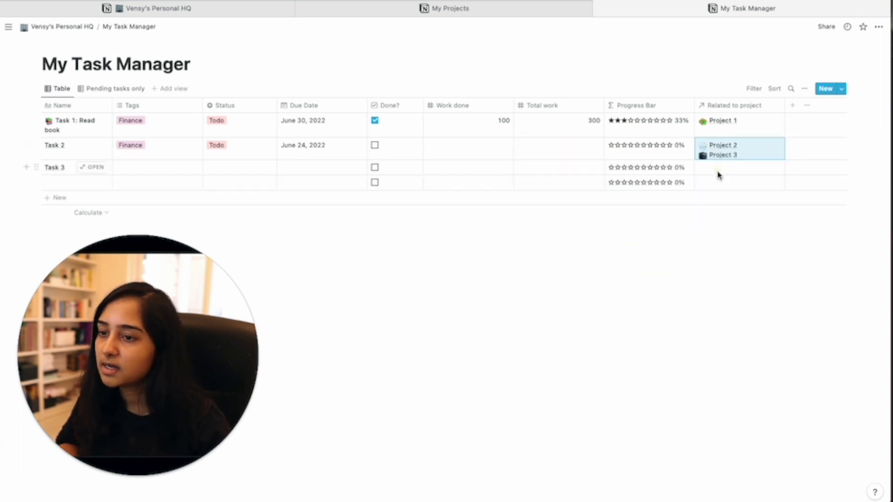
pyautogui.click(719, 175)
pyautogui.click(540, 198)
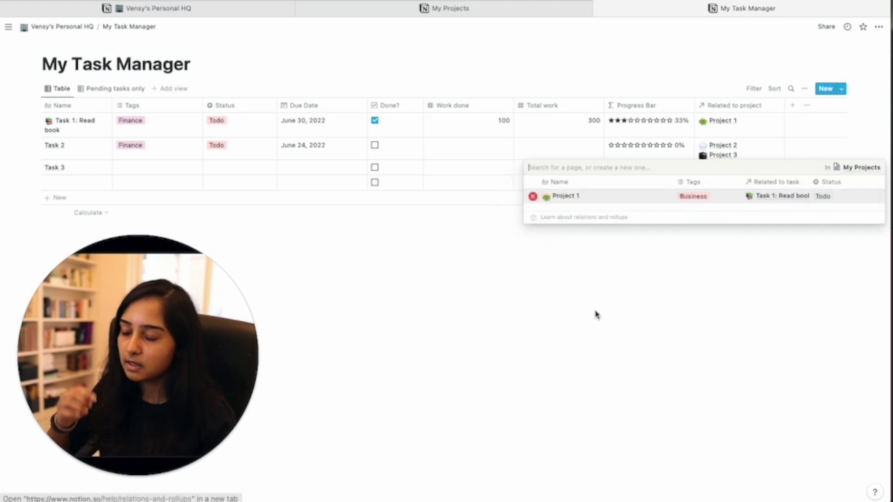
pyautogui.click(597, 314)
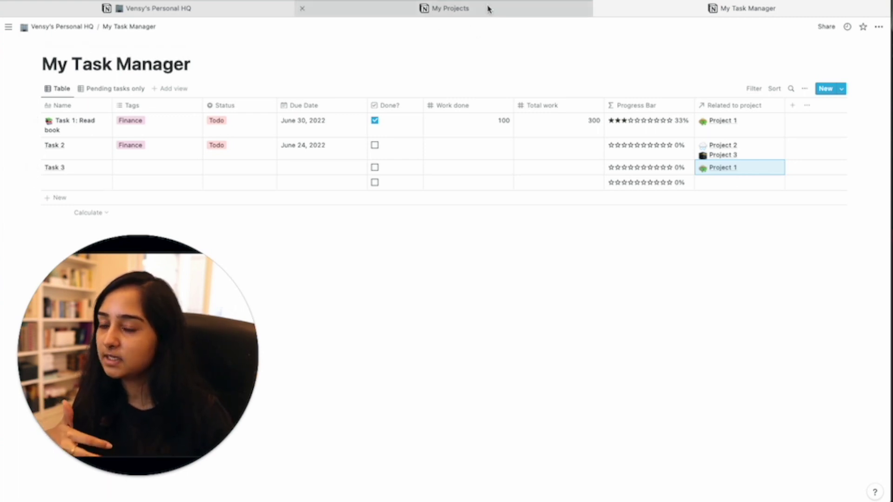
pyautogui.click(488, 9)
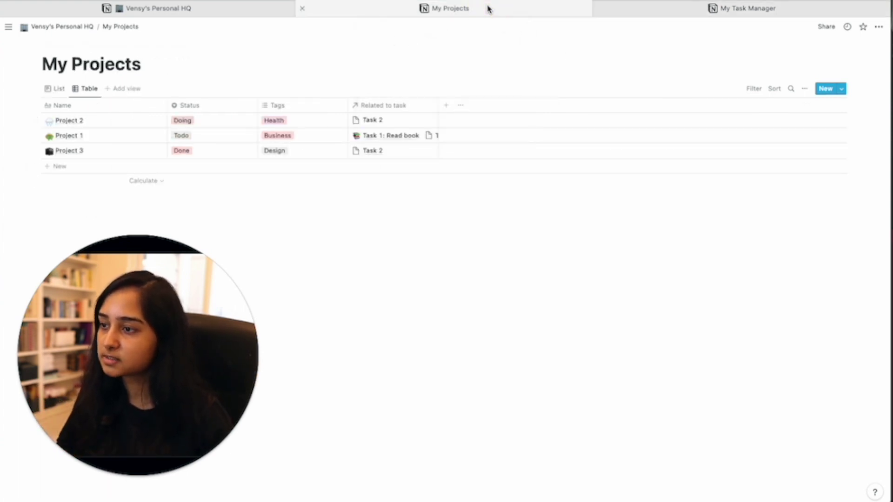
# - Widen Related to task so Project 1 shows Task 1: Read book and Task 3 in full
pyautogui.moveTo(438, 103); pyautogui.dragTo(490, 104)
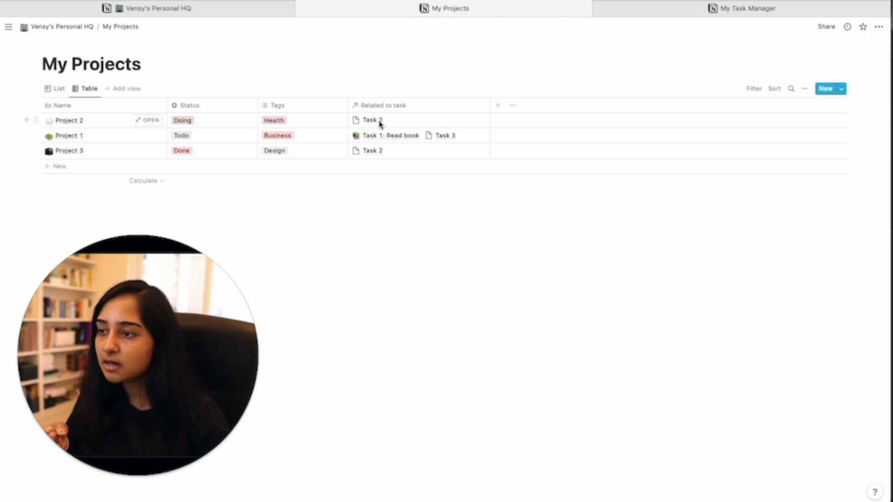
pyautogui.click(681, 12)
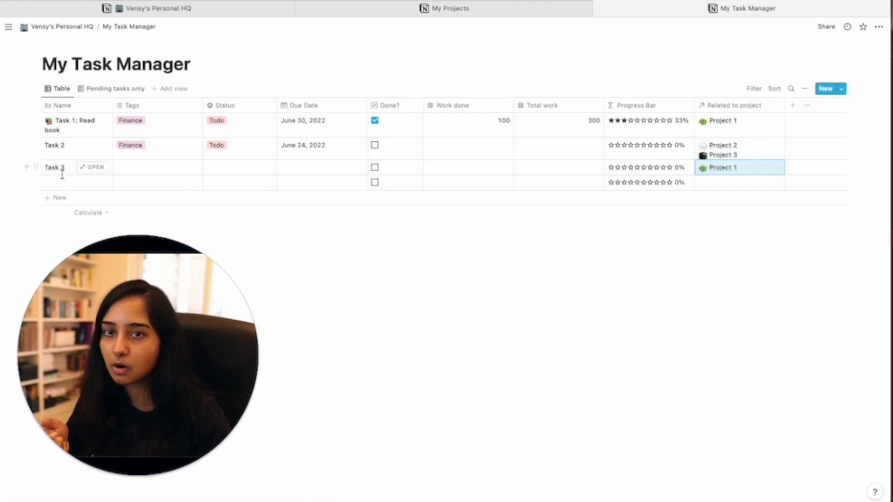
pyautogui.click(495, 9)
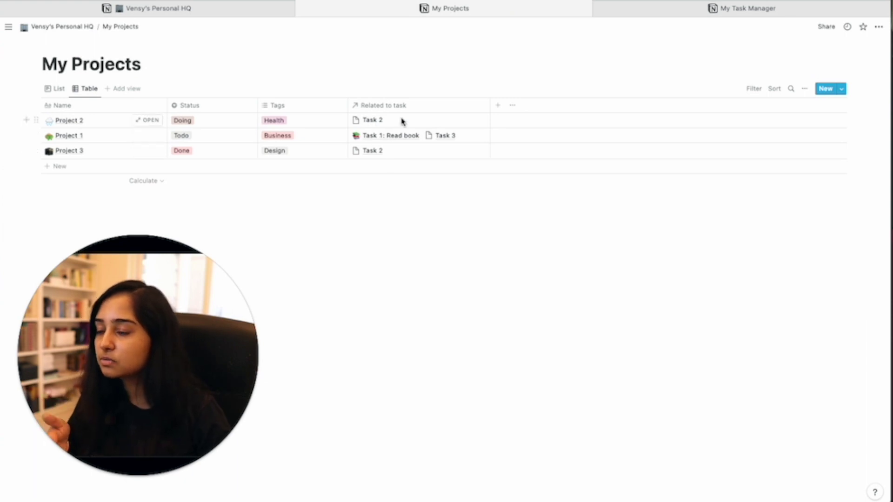
pyautogui.click(680, 11)
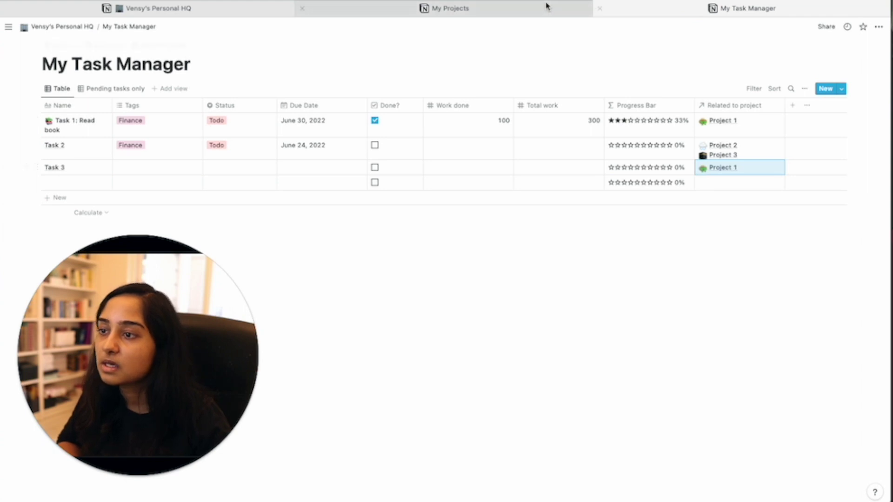
pyautogui.click(500, 8)
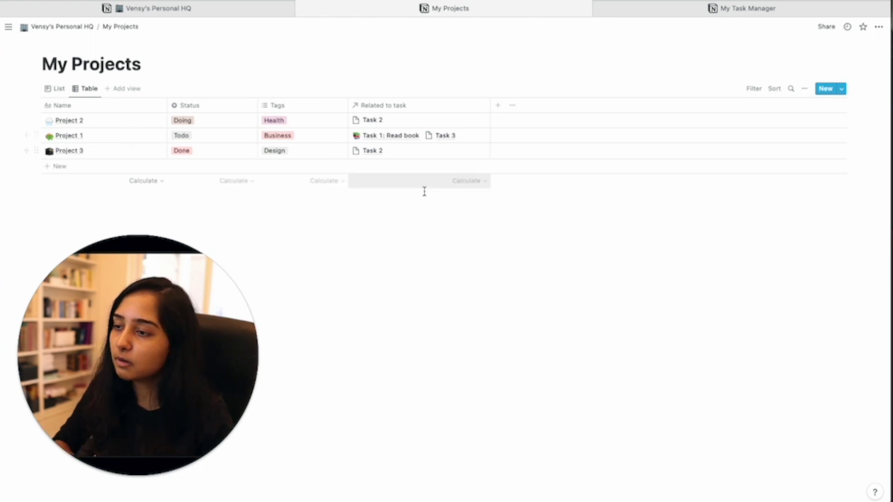
pyautogui.moveTo(423, 196); pyautogui.dragTo(422, 117)
pyautogui.click(433, 239)
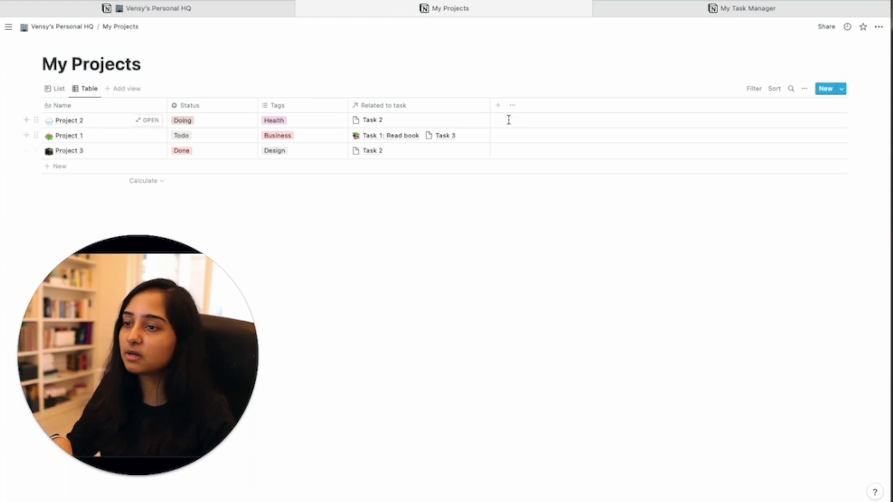
# - Add a new My Projects property called Rollup and give it the Rollup type
pyautogui.click(499, 108)
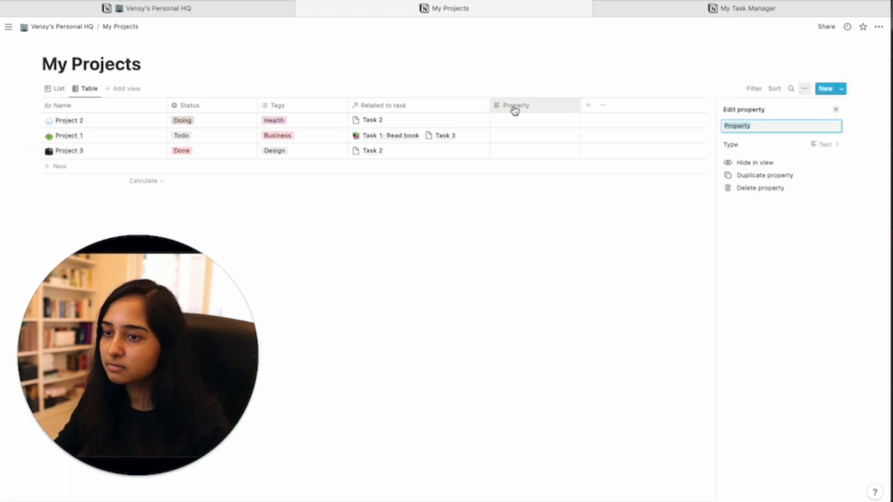
pyautogui.write('Rollup')
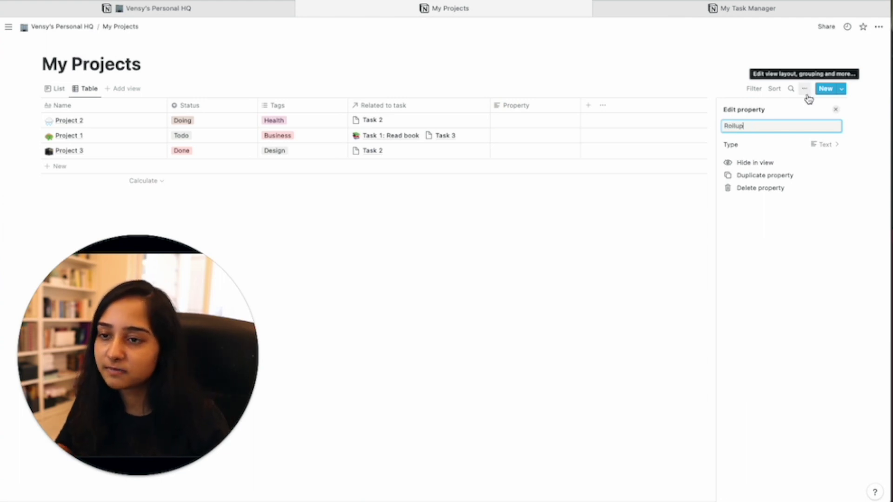
pyautogui.click(811, 146)
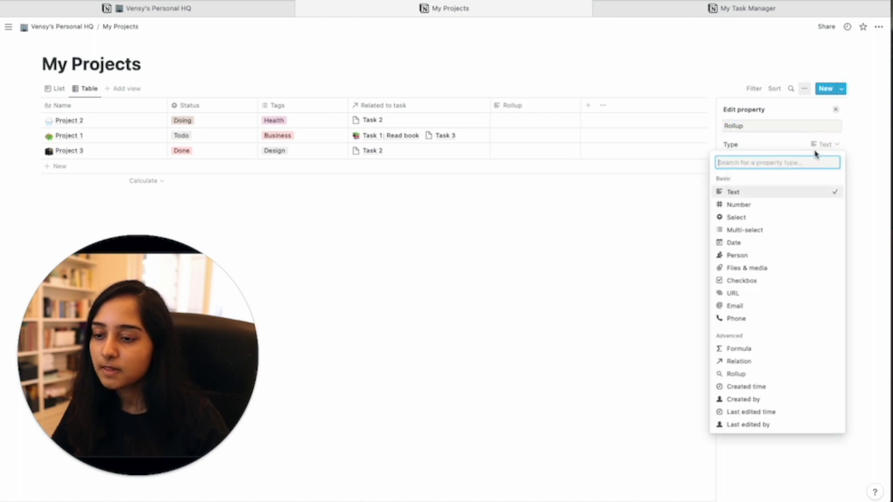
pyautogui.click(738, 374)
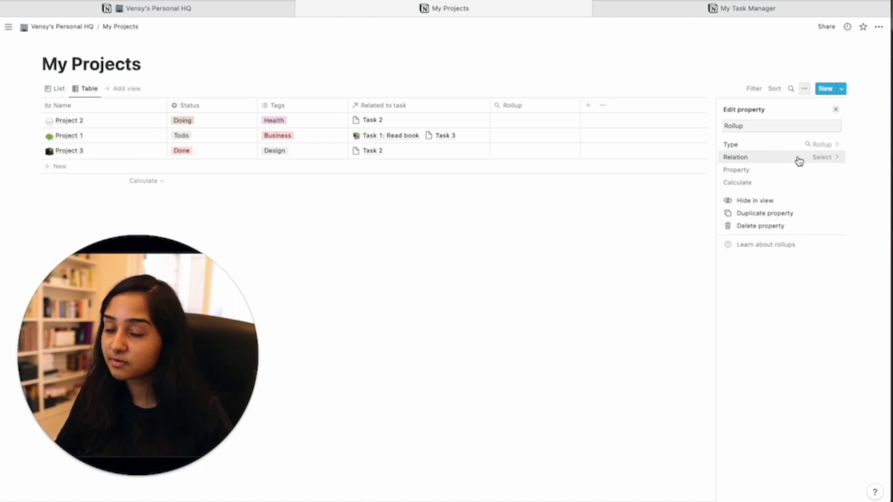
# - Set the rollup's relation to Related to task and its calculation to Count all
pyautogui.click(799, 158)
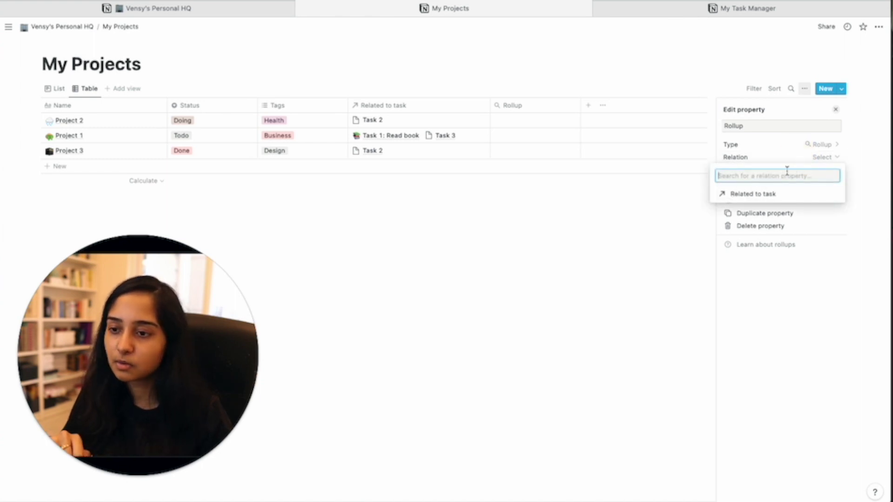
pyautogui.click(770, 200)
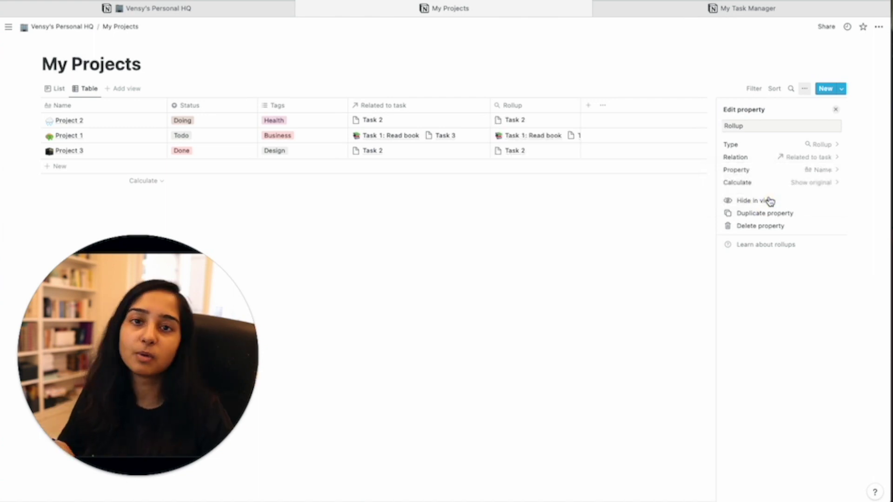
pyautogui.click(810, 185)
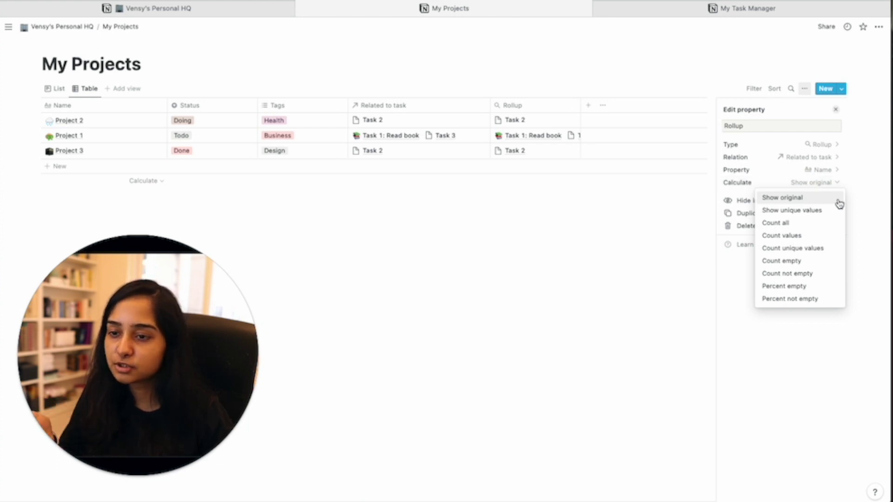
pyautogui.moveTo(830, 218)
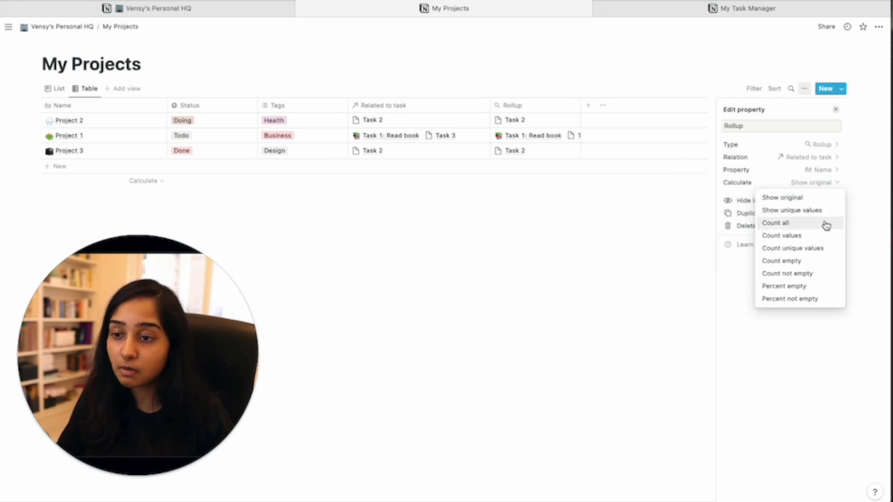
pyautogui.click(806, 225)
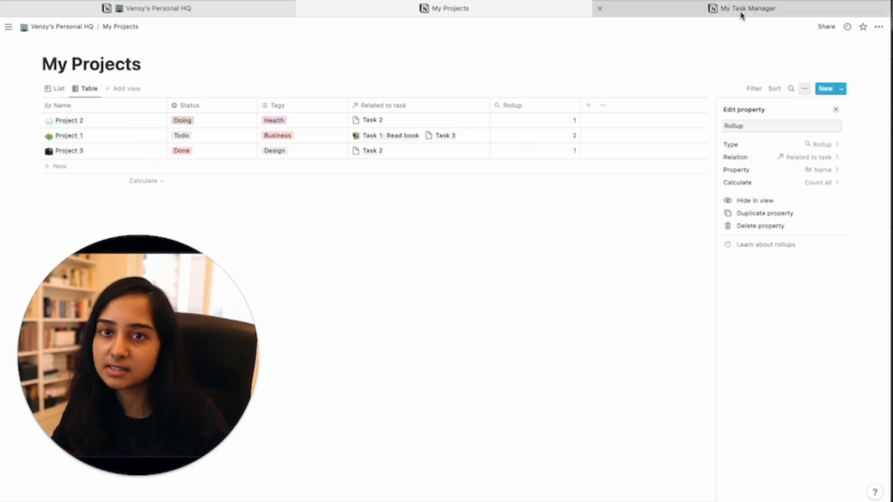
pyautogui.click(742, 13)
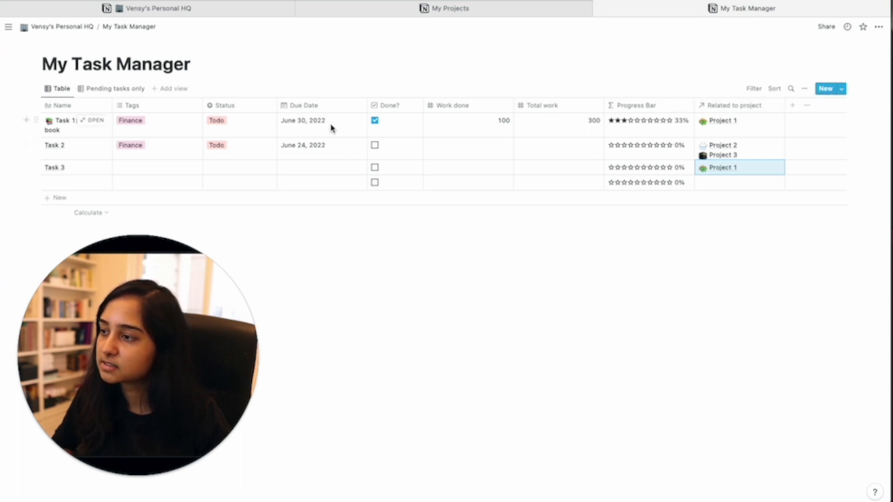
pyautogui.click(232, 105)
pyautogui.moveTo(234, 124); pyautogui.dragTo(229, 184)
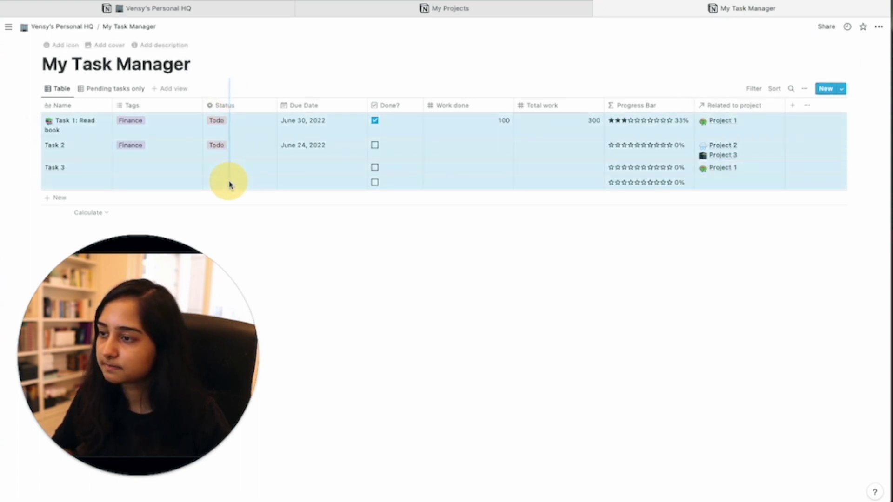
pyautogui.click(235, 60)
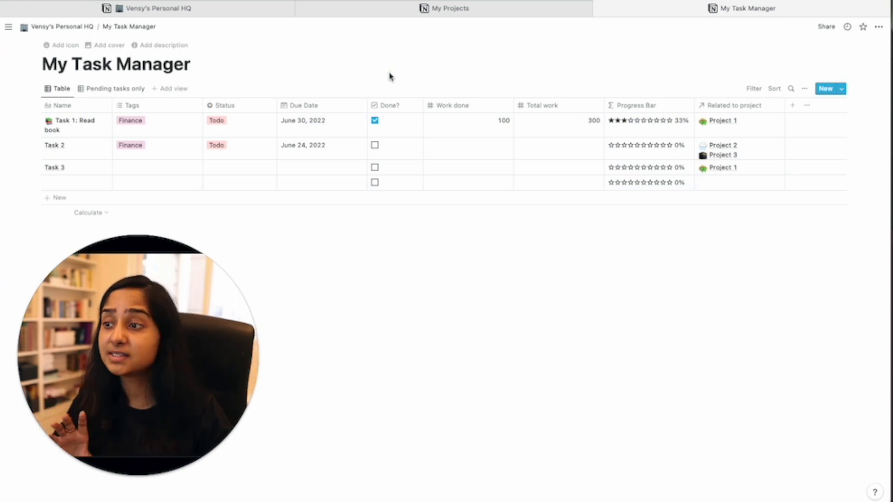
pyautogui.moveTo(389, 71); pyautogui.dragTo(384, 184)
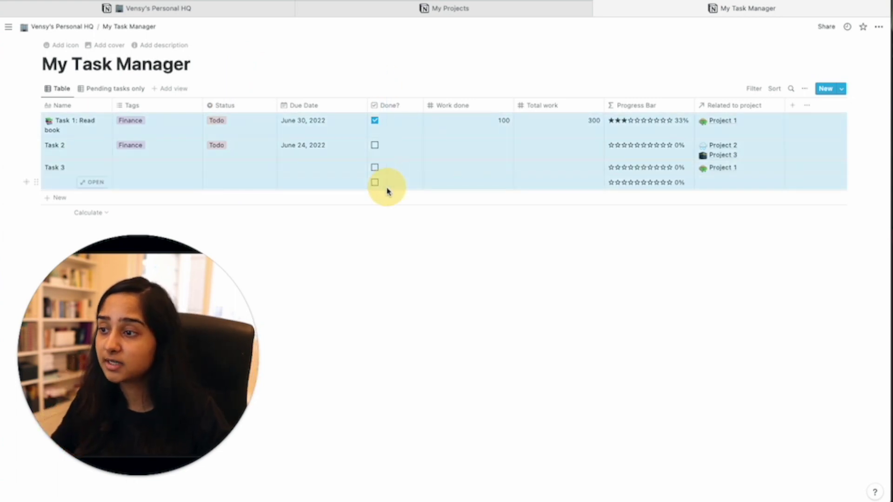
pyautogui.click(414, 242)
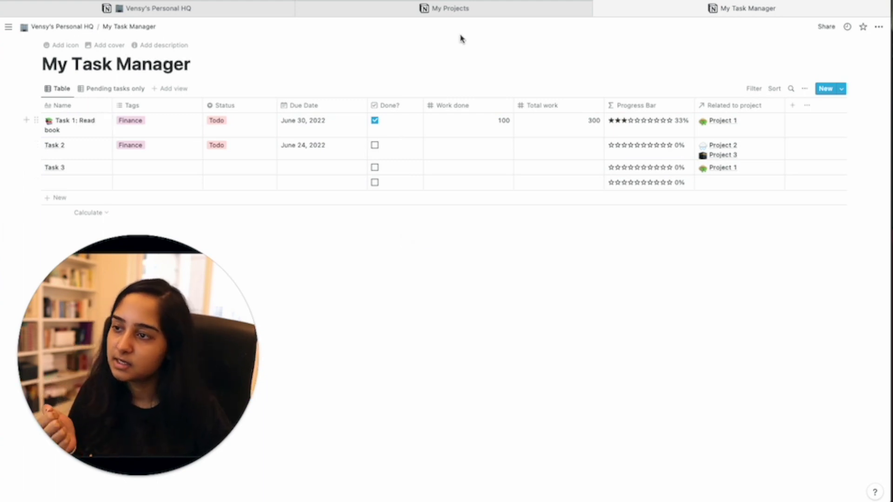
pyautogui.moveTo(465, 13)
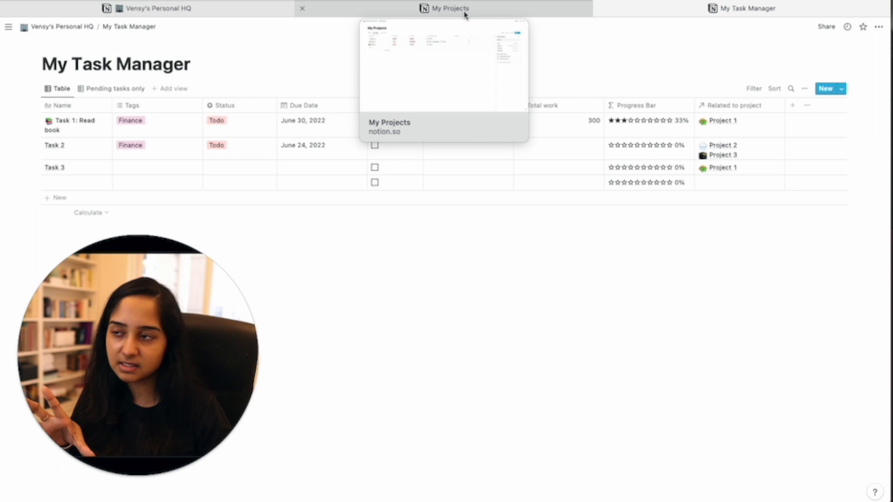
pyautogui.click(465, 13)
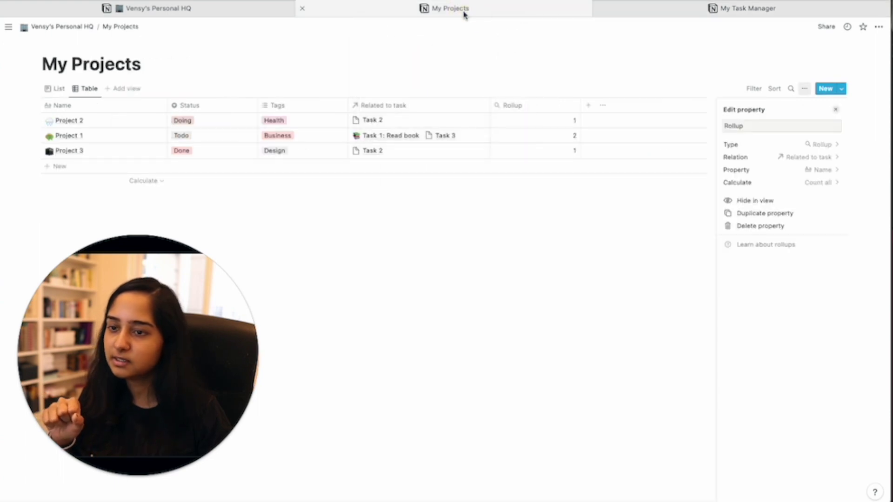
# - Set the rollup's property to the tasks' Done? checkbox, shown as original values
pyautogui.click(826, 171)
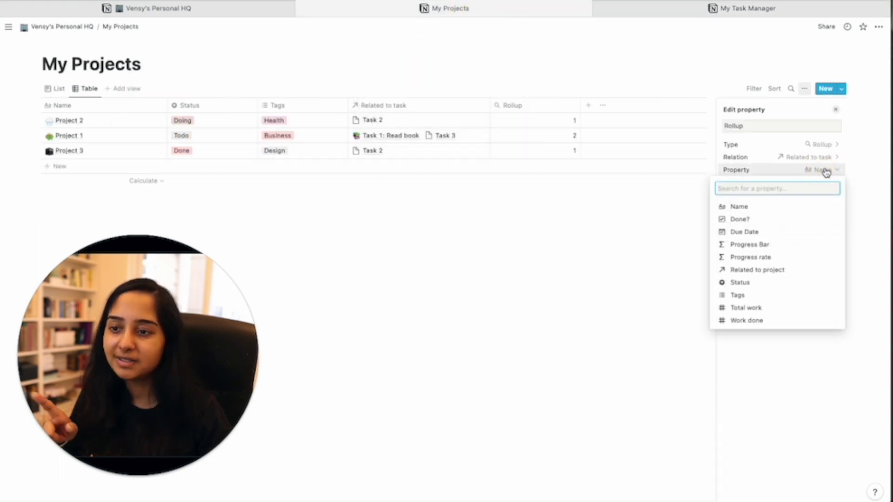
pyautogui.click(764, 221)
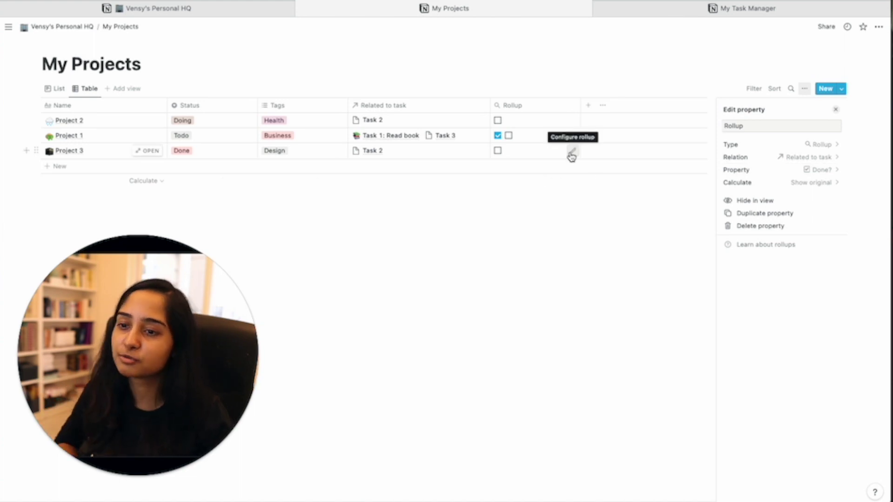
pyautogui.click(744, 8)
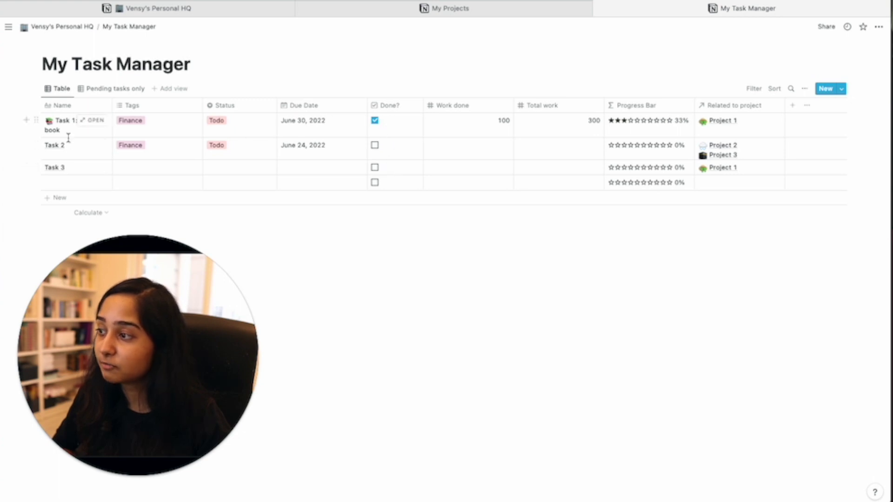
pyautogui.click(529, 11)
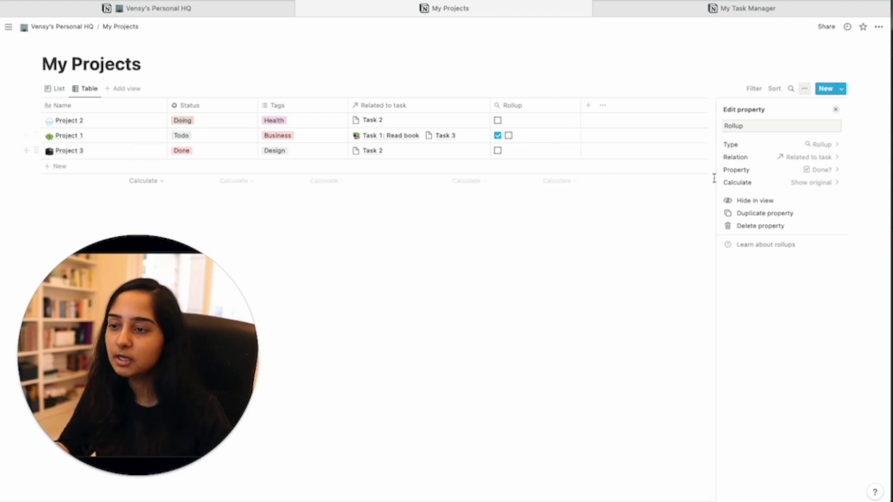
# - Set the rollup calculation to Percent checked: 50% for Project 1, 0% for Projects 2 and 3
pyautogui.click(825, 189)
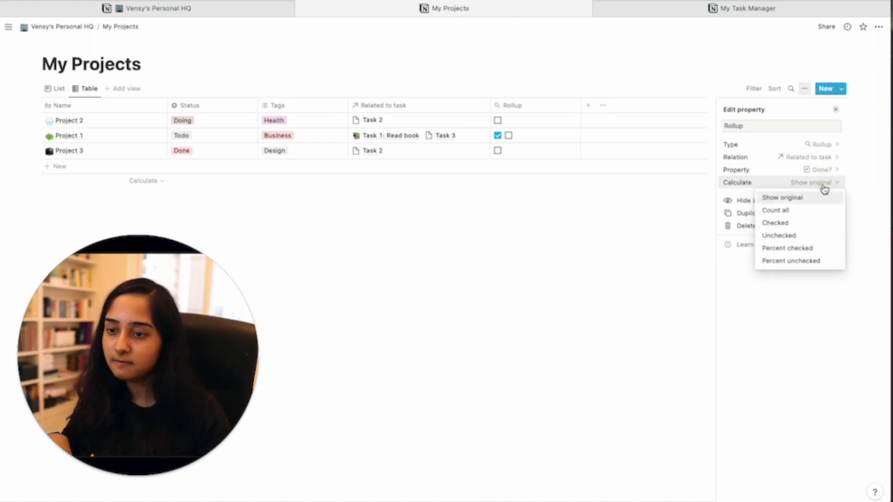
pyautogui.click(813, 215)
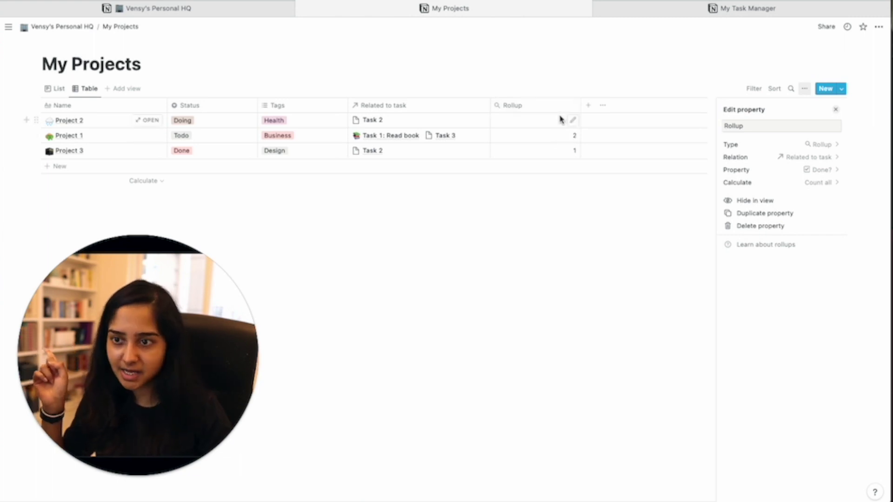
pyautogui.click(821, 185)
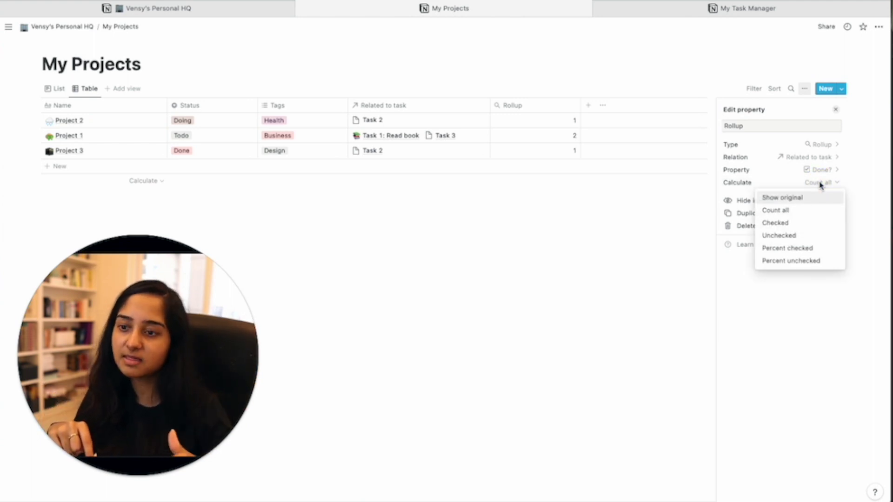
pyautogui.click(799, 223)
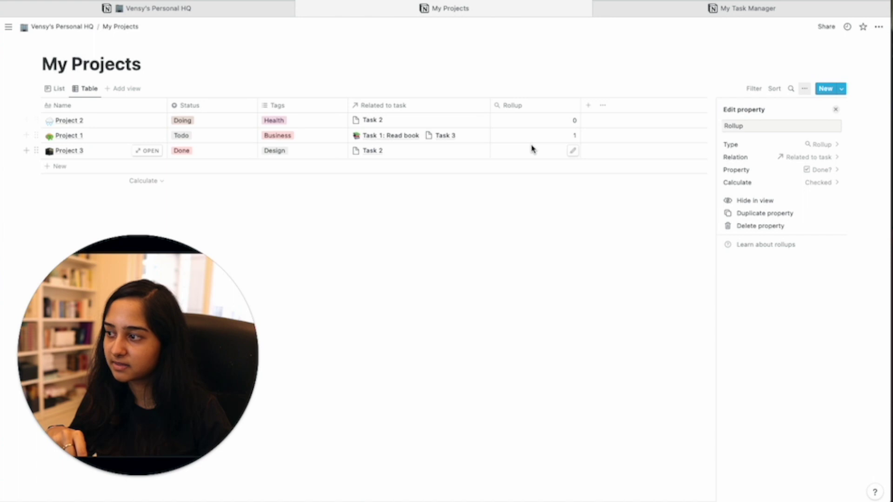
pyautogui.click(814, 187)
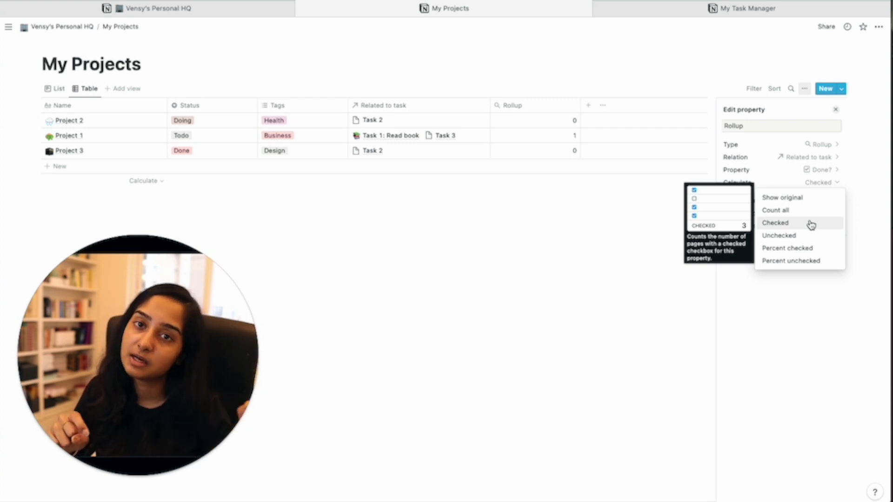
pyautogui.click(804, 250)
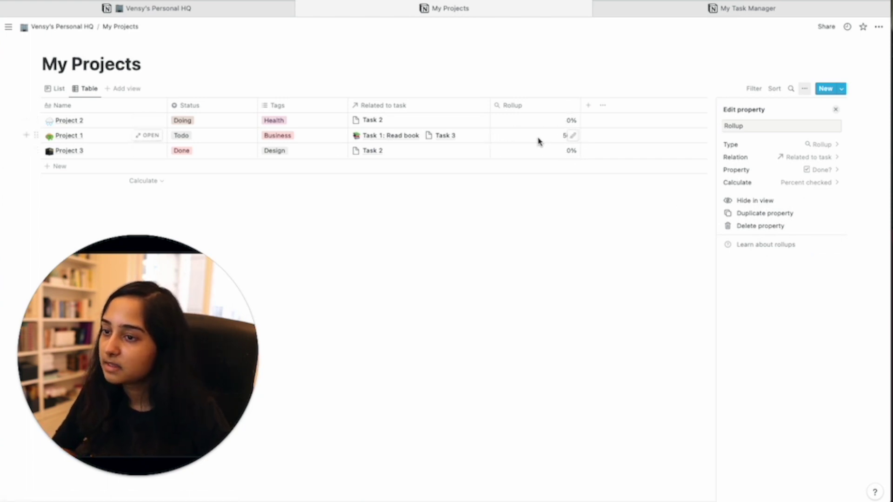
pyautogui.click(539, 140)
# - Tick Done? for Task 3 in My Task Manager
pyautogui.click(538, 124)
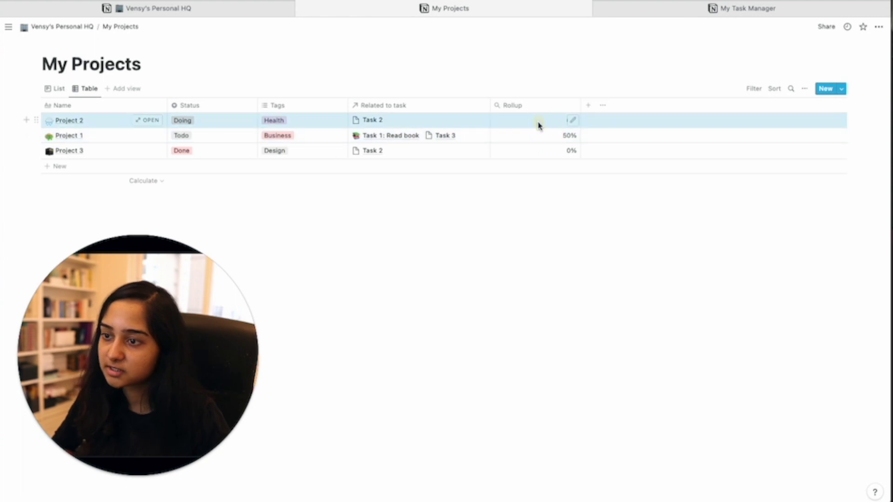
pyautogui.click(534, 152)
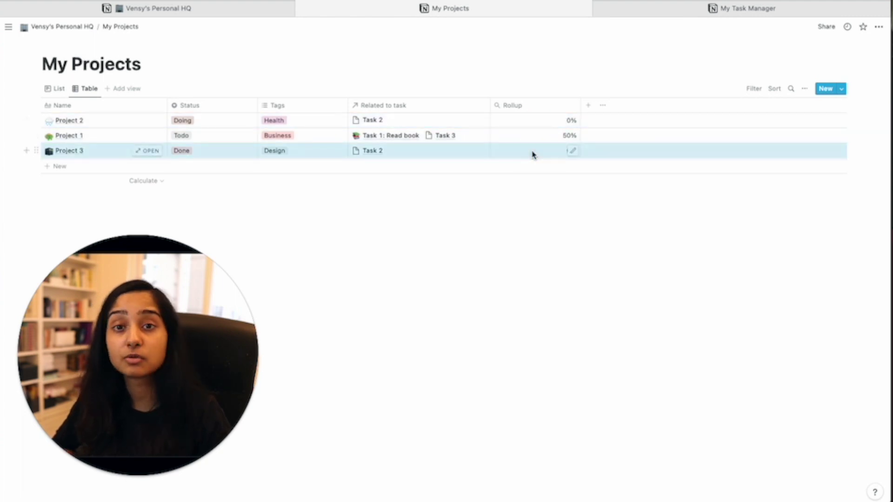
pyautogui.click(661, 16)
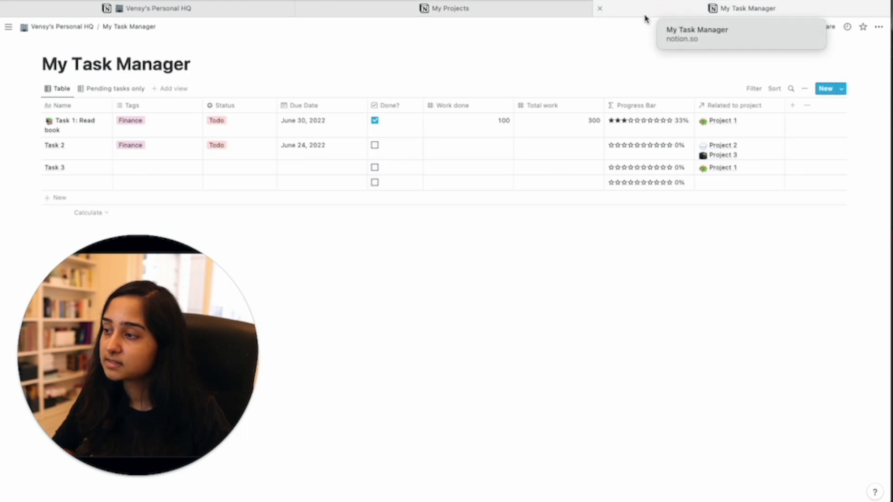
pyautogui.click(375, 168)
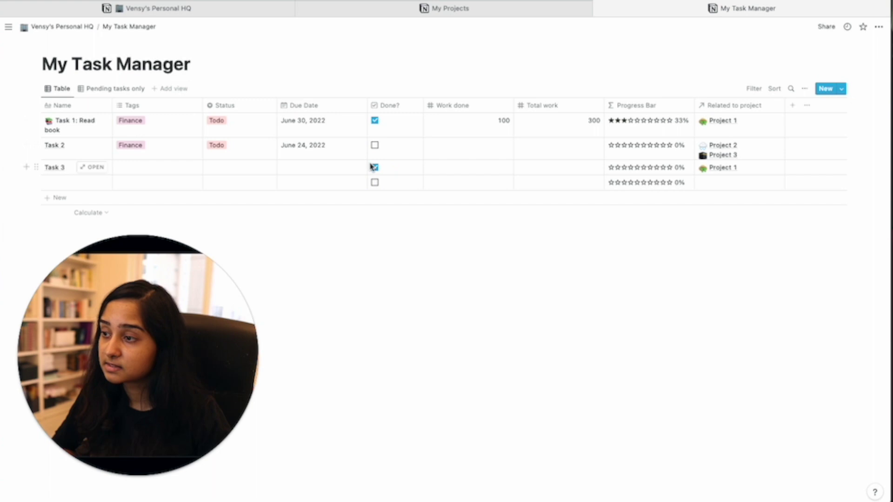
pyautogui.click(754, 129)
pyautogui.click(678, 244)
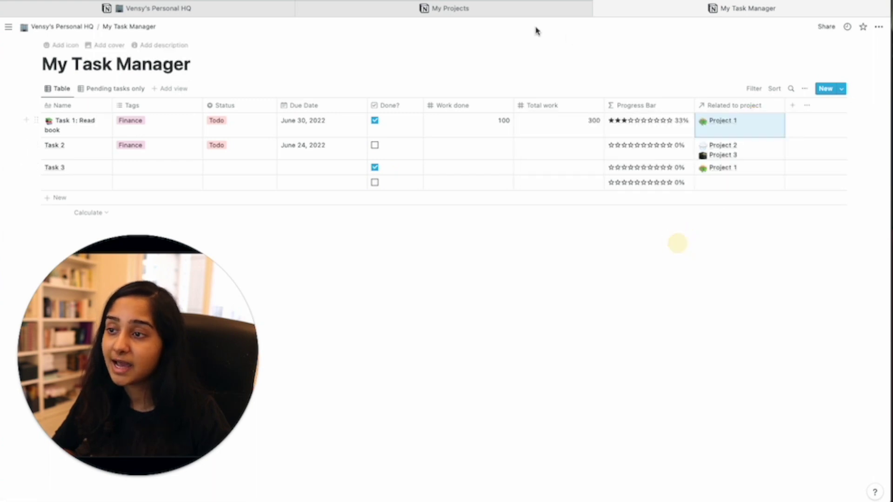
pyautogui.click(514, 9)
# - Tick Done? for Task 2 and confirm every project's Rollup reads 100%
pyautogui.click(513, 138)
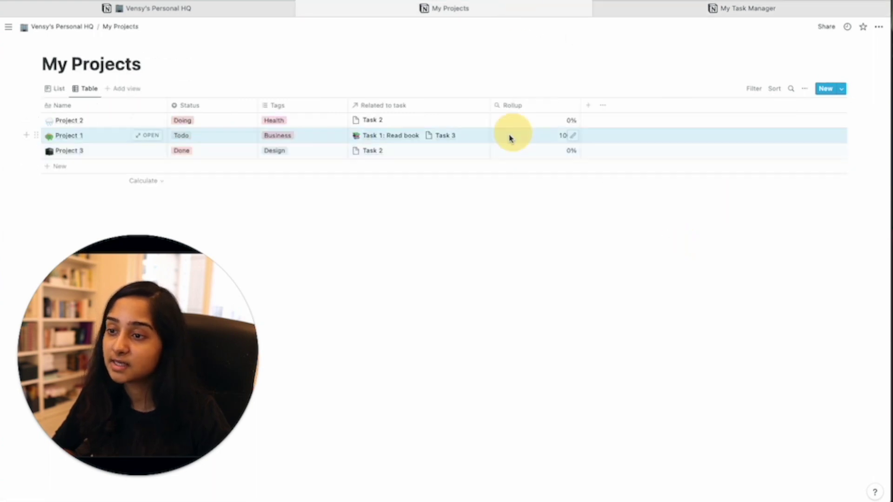
pyautogui.click(721, 8)
pyautogui.click(375, 145)
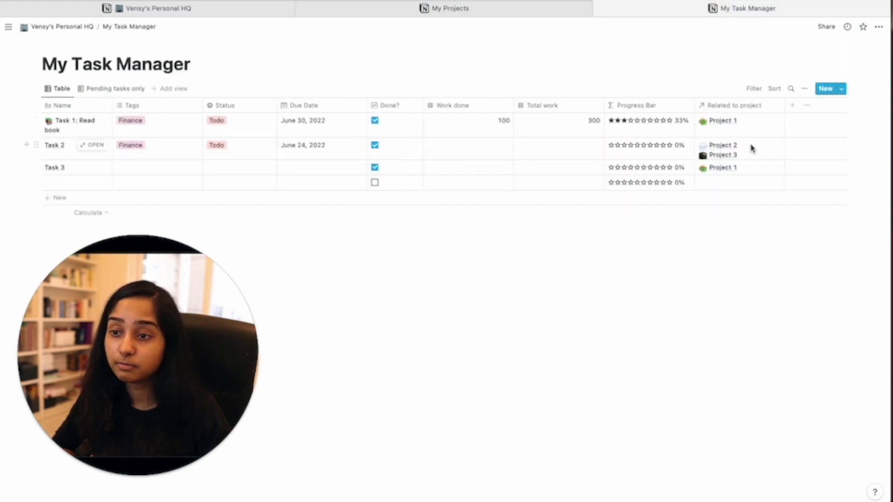
pyautogui.click(506, 15)
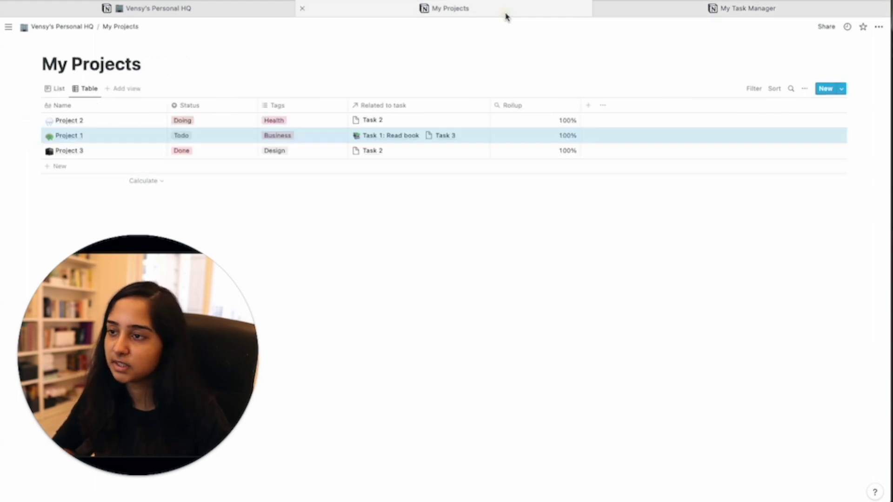
# - On the HQ dashboard, switch the projects block to Table view and back to List view
pyautogui.click(197, 13)
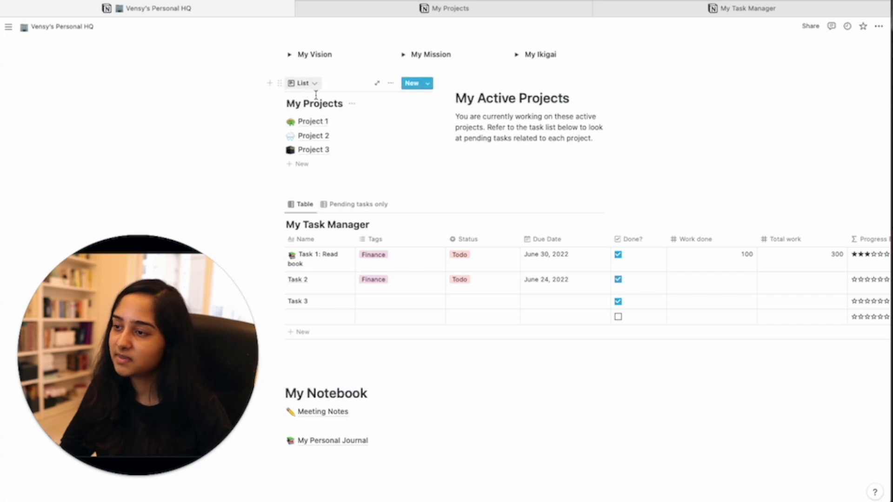
pyautogui.click(306, 84)
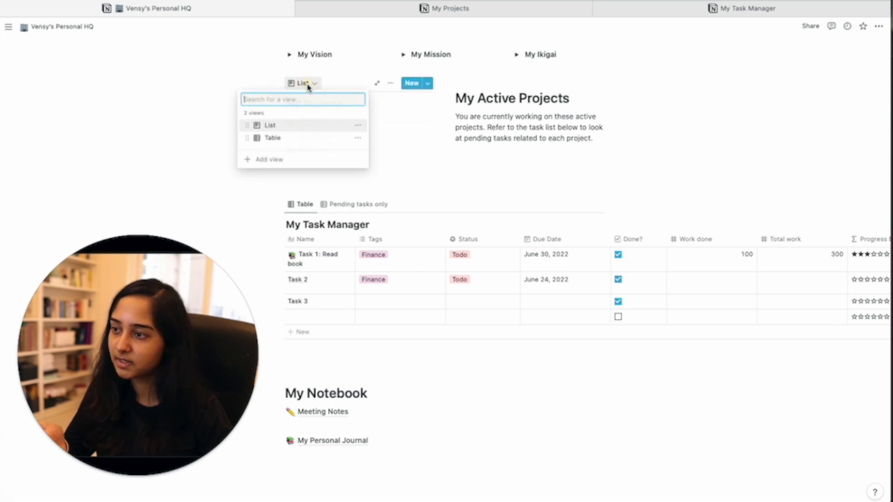
pyautogui.click(297, 139)
pyautogui.click(311, 84)
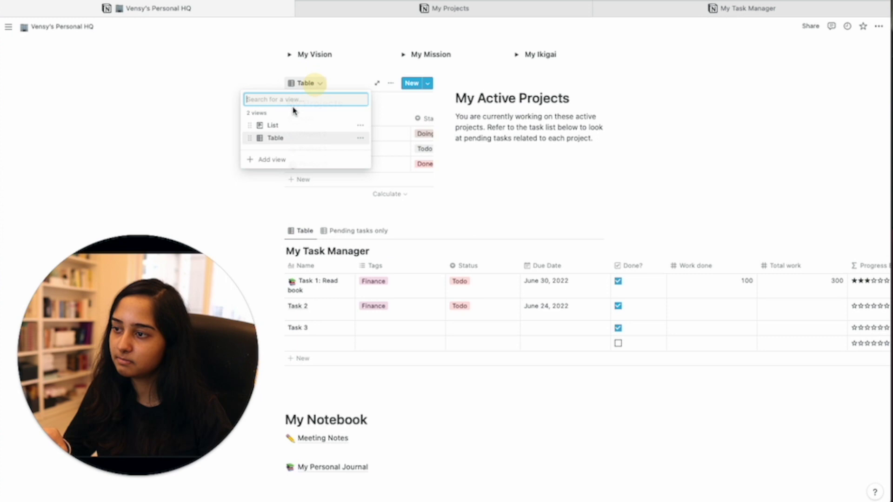
pyautogui.click(281, 127)
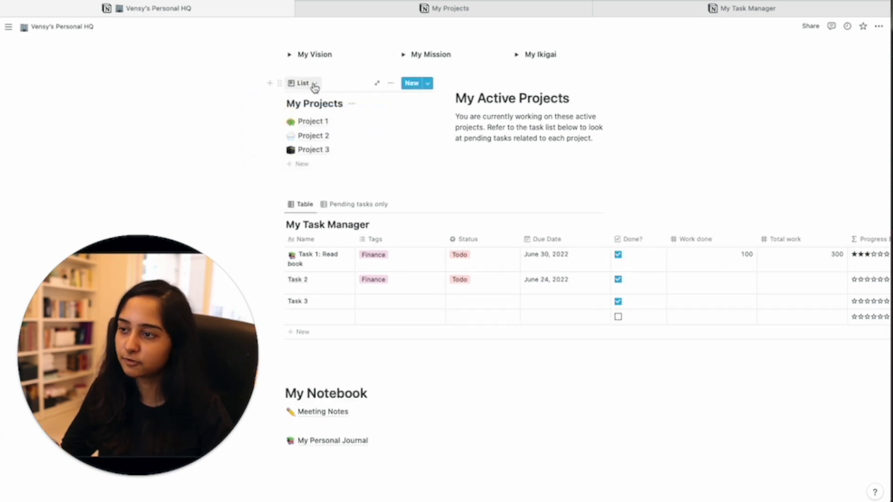
# - Make the Rollup property visible in the My Projects list, showing 100% per project
pyautogui.click(392, 86)
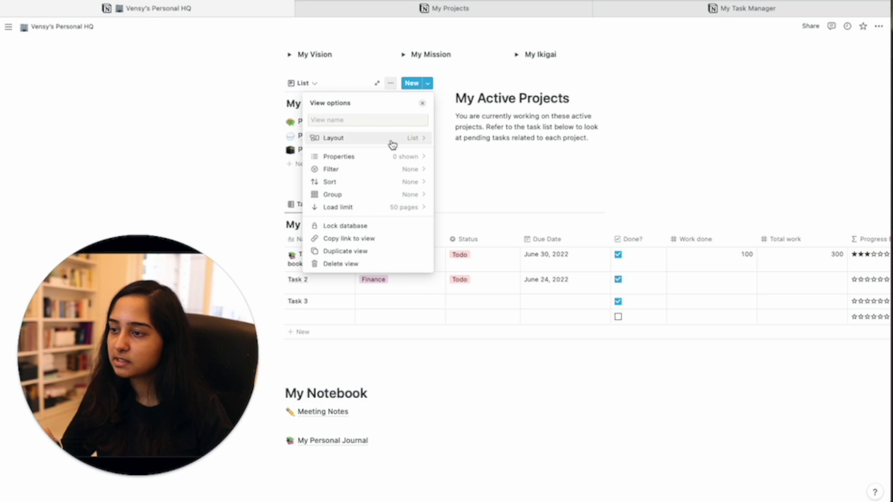
pyautogui.click(412, 161)
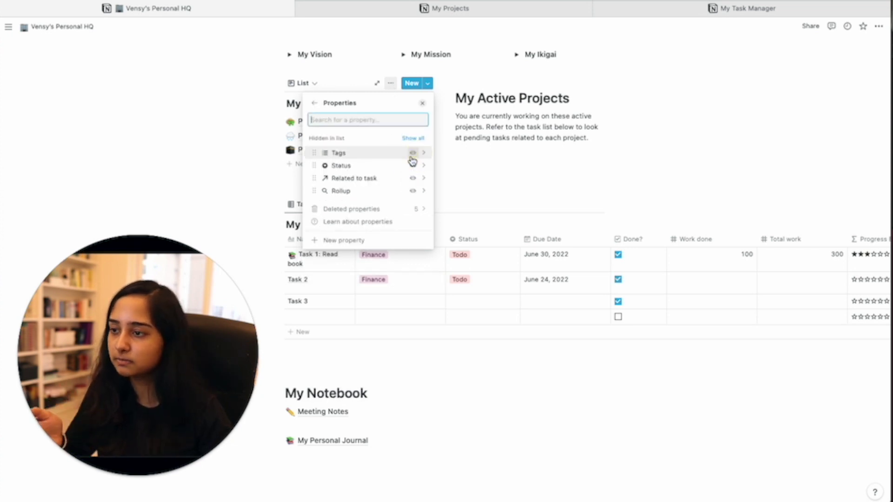
pyautogui.click(412, 193)
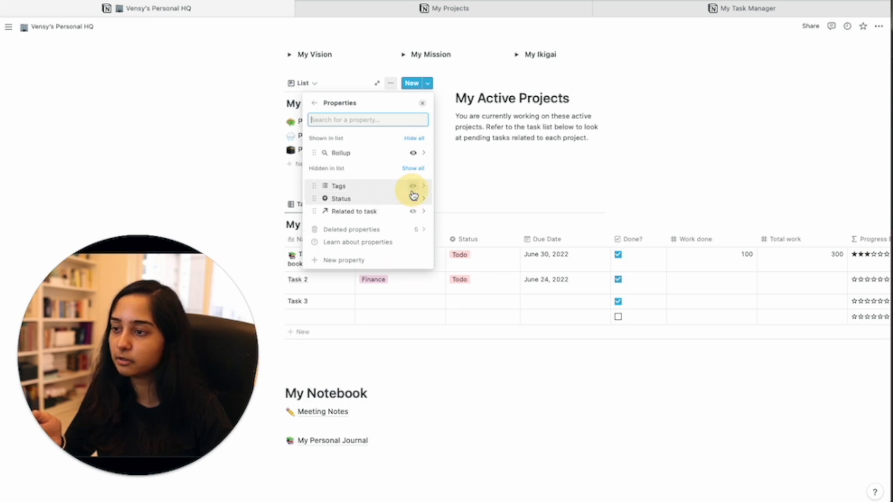
pyautogui.click(210, 142)
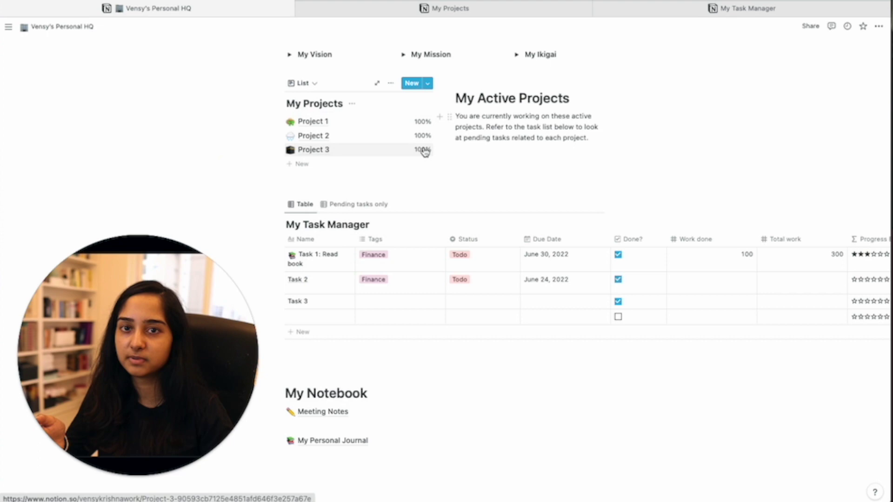
pyautogui.click(305, 316)
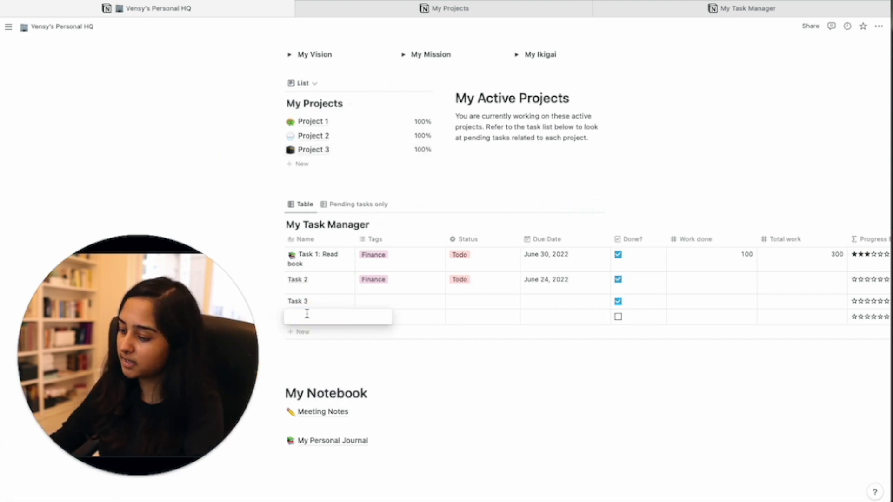
# - Add a task named 'Task 4' and set its related project to Project 1
pyautogui.write('Task 4')
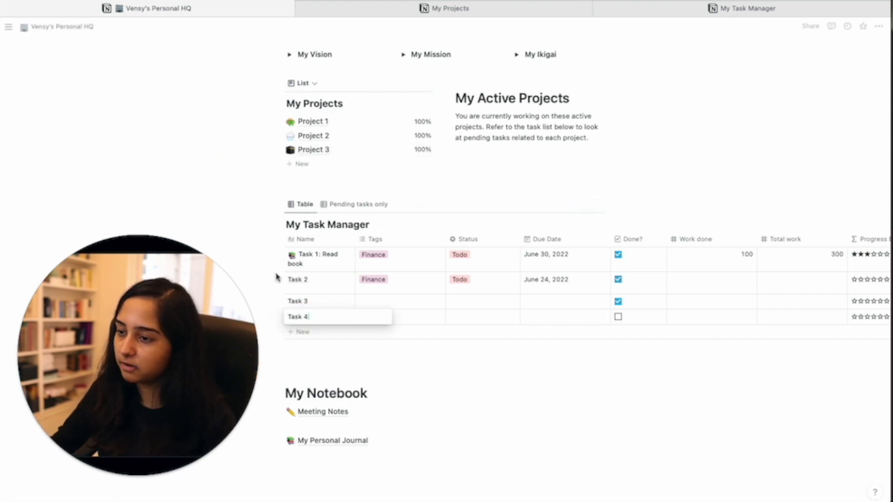
pyautogui.click(664, 322)
pyautogui.hscroll(6, 678, 316)
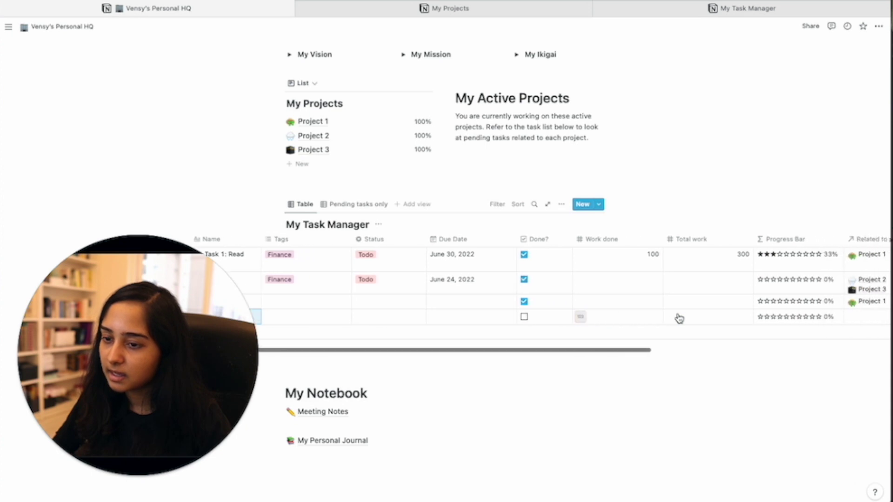
pyautogui.click(688, 318)
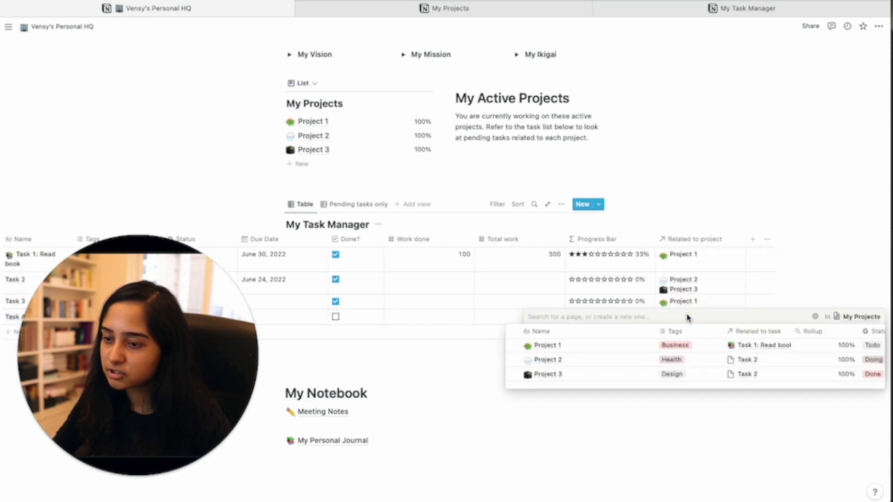
pyautogui.click(618, 347)
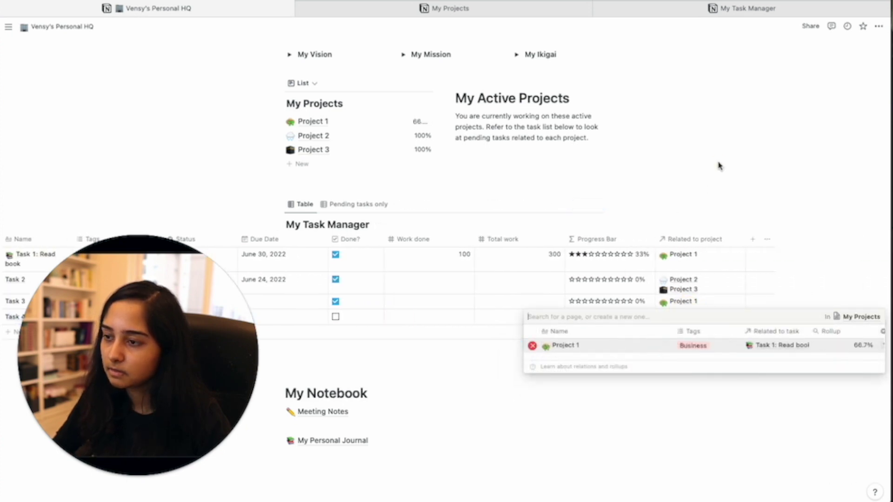
pyautogui.click(602, 190)
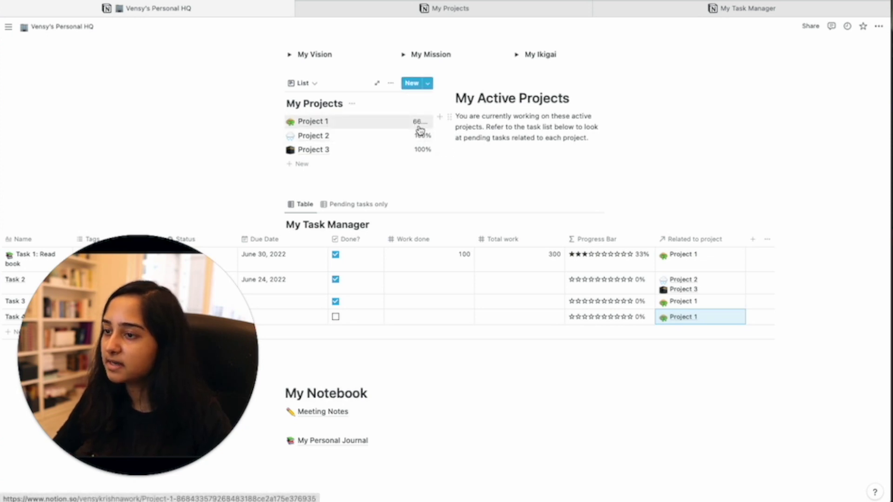
# - Widen the My Projects list column, then toggle Task 4's Done? checkbox on and back off
pyautogui.moveTo(440, 132); pyautogui.dragTo(451, 133)
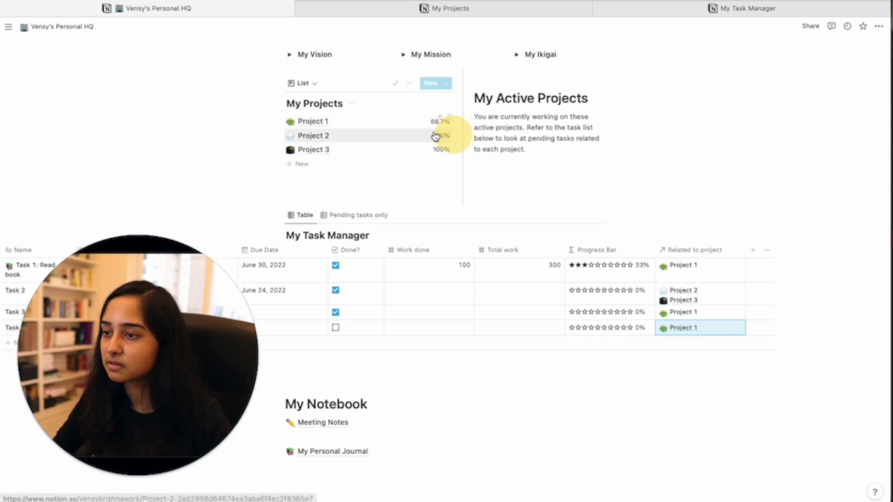
pyautogui.hscroll(-10, 498, 269)
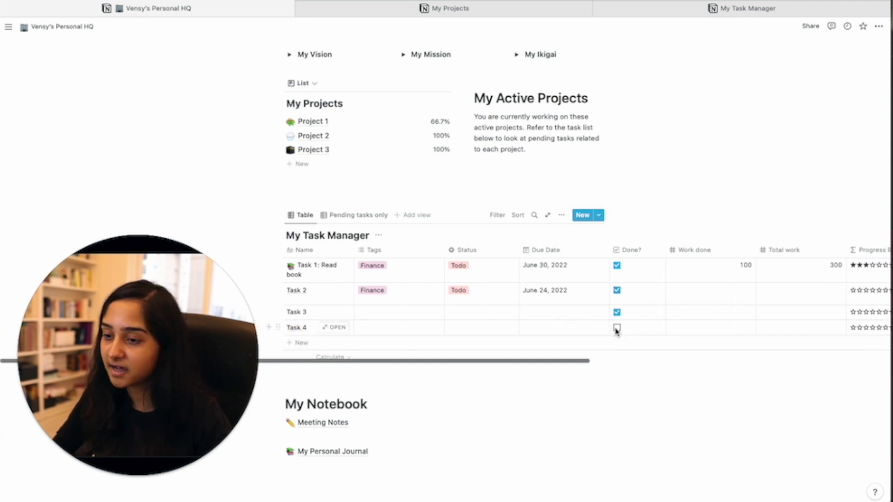
pyautogui.click(616, 328)
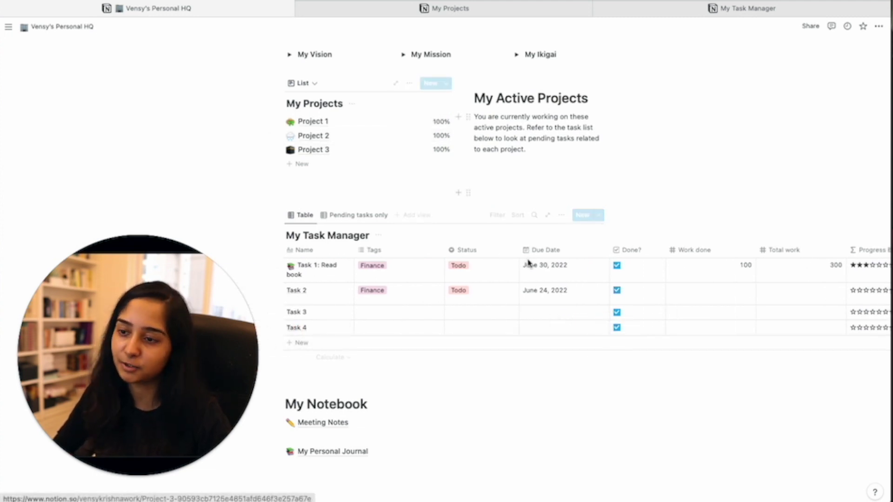
pyautogui.click(616, 328)
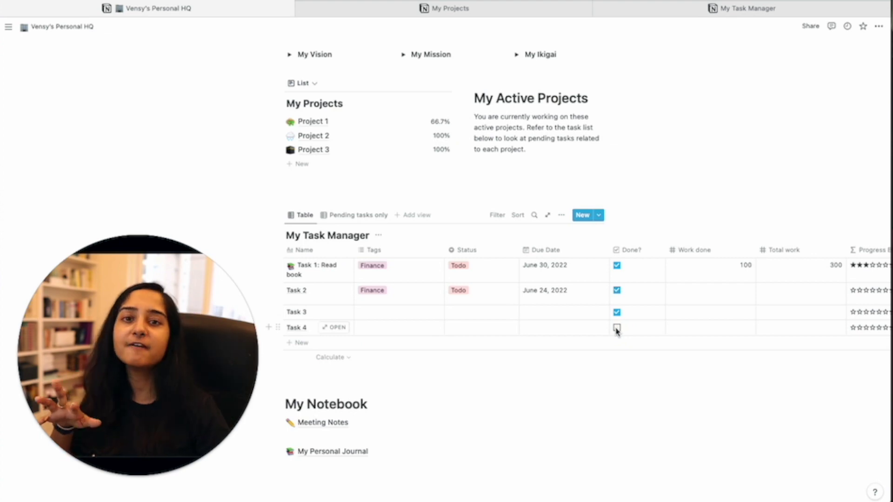